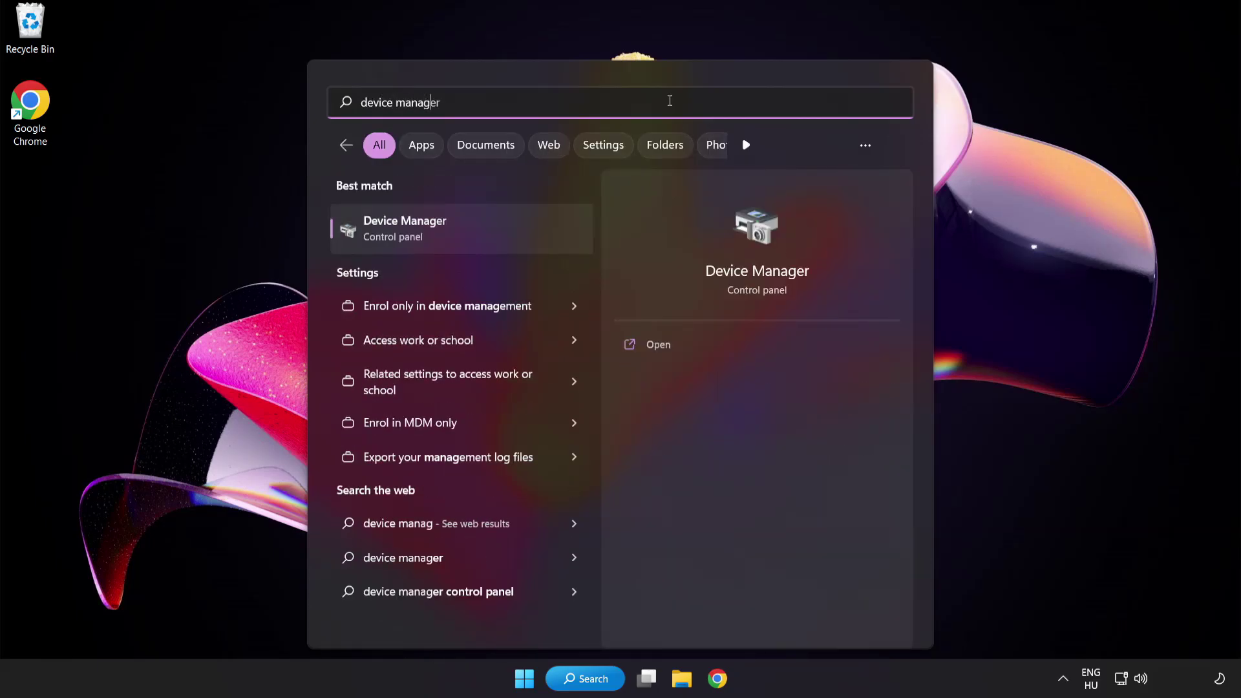
# Find and open Device Manager, reposition its window and expand the display adapters category
pyautogui.write('er')
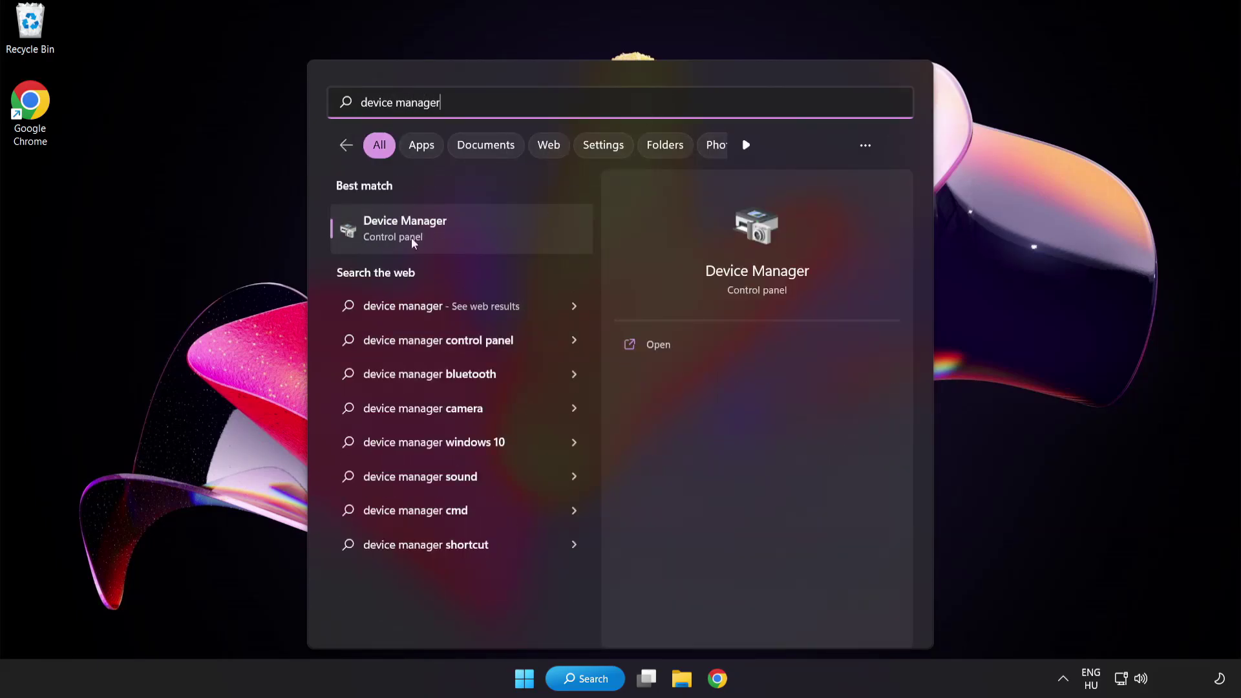
pyautogui.click(496, 234)
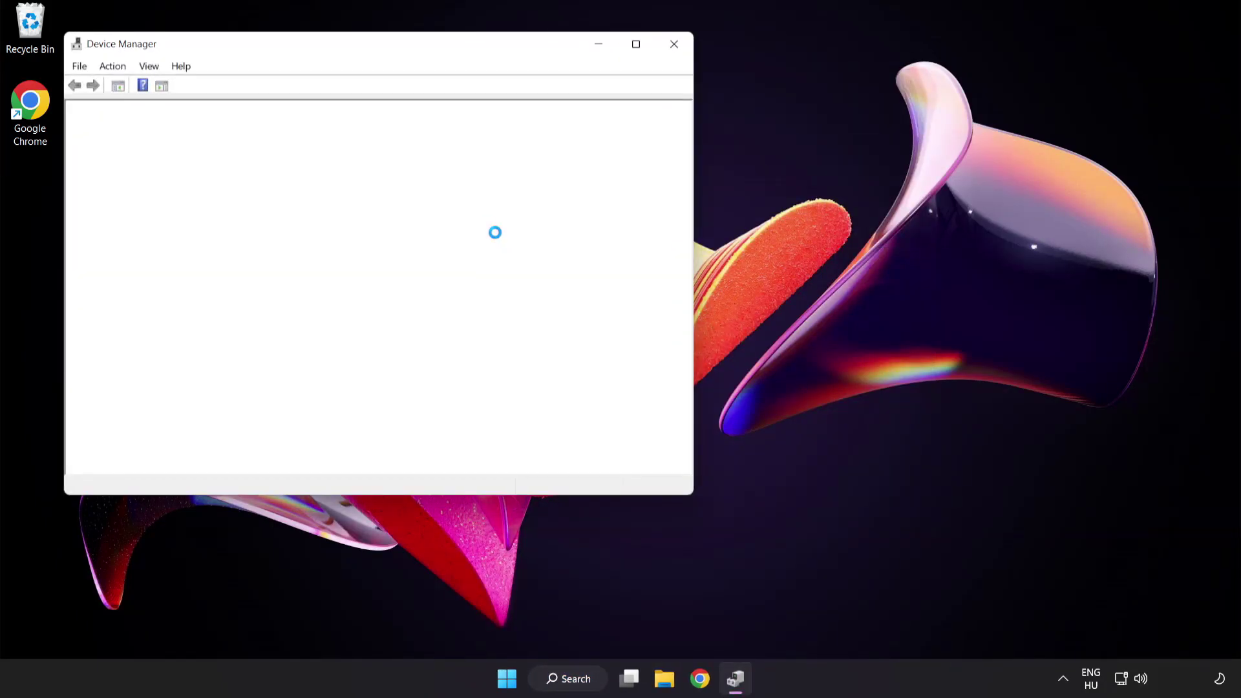
pyautogui.moveTo(399, 46); pyautogui.dragTo(607, 128)
pyautogui.click(331, 265)
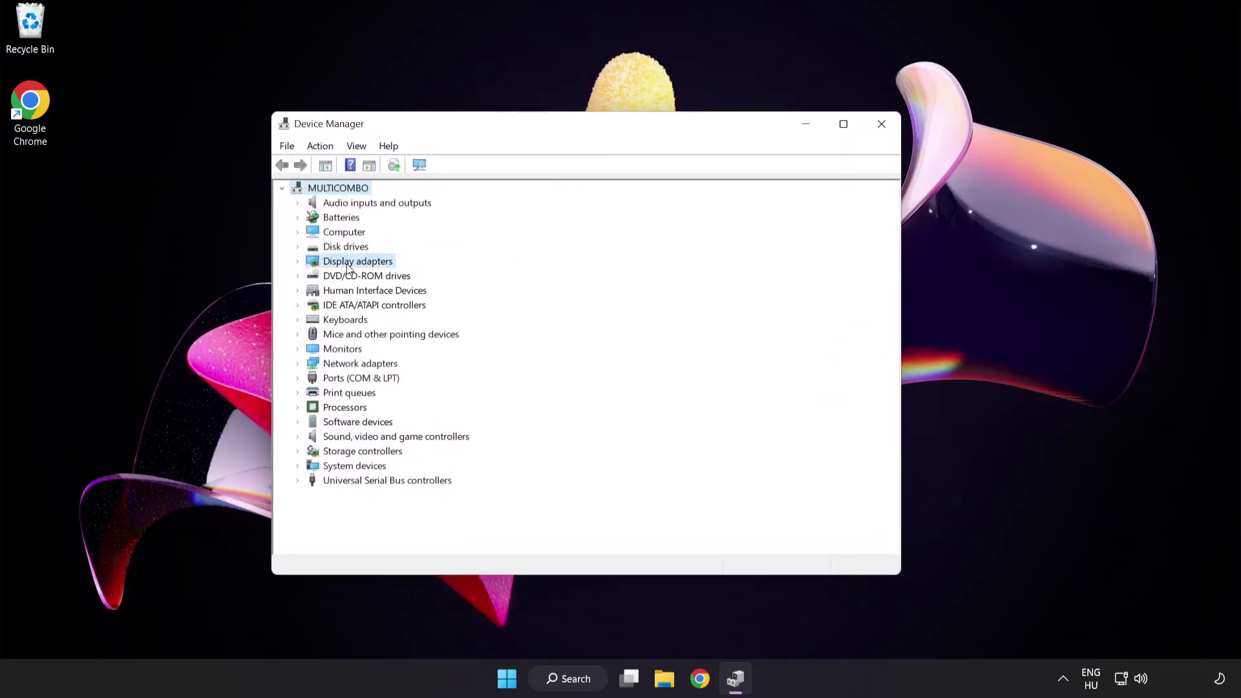
pyautogui.click(298, 262)
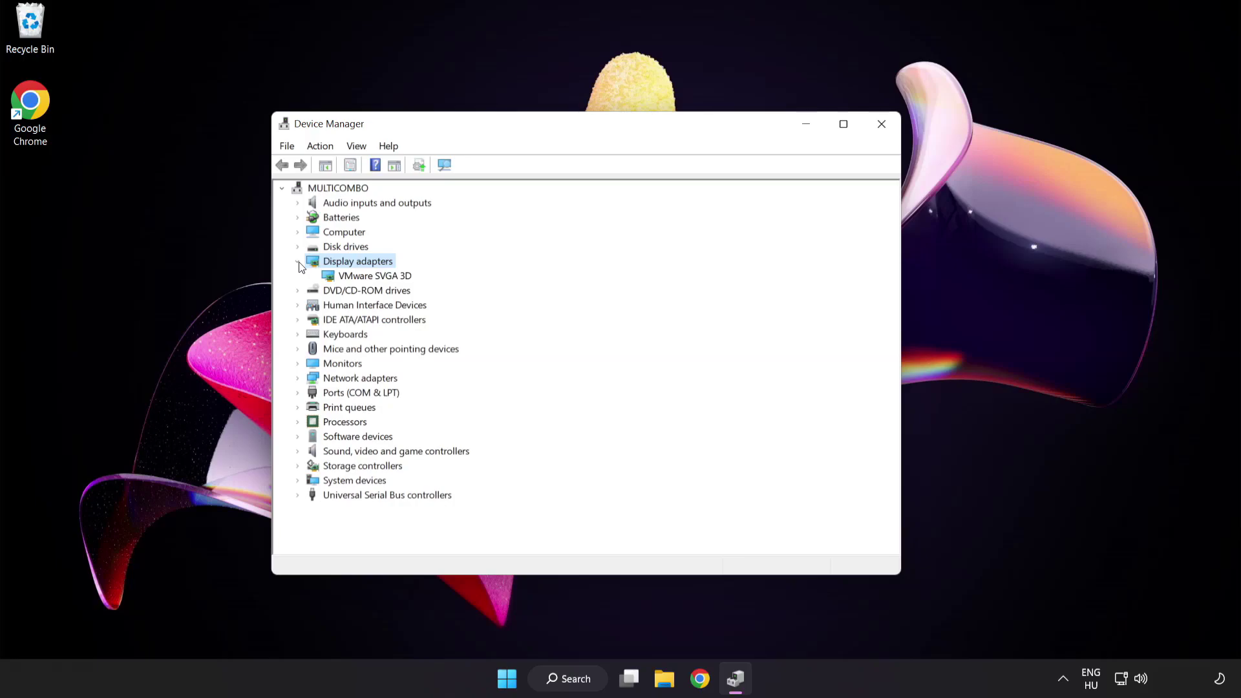
# Run an automatic driver update search for the VMware SVGA 3D display adapter and close Device Manager
pyautogui.click(342, 277)
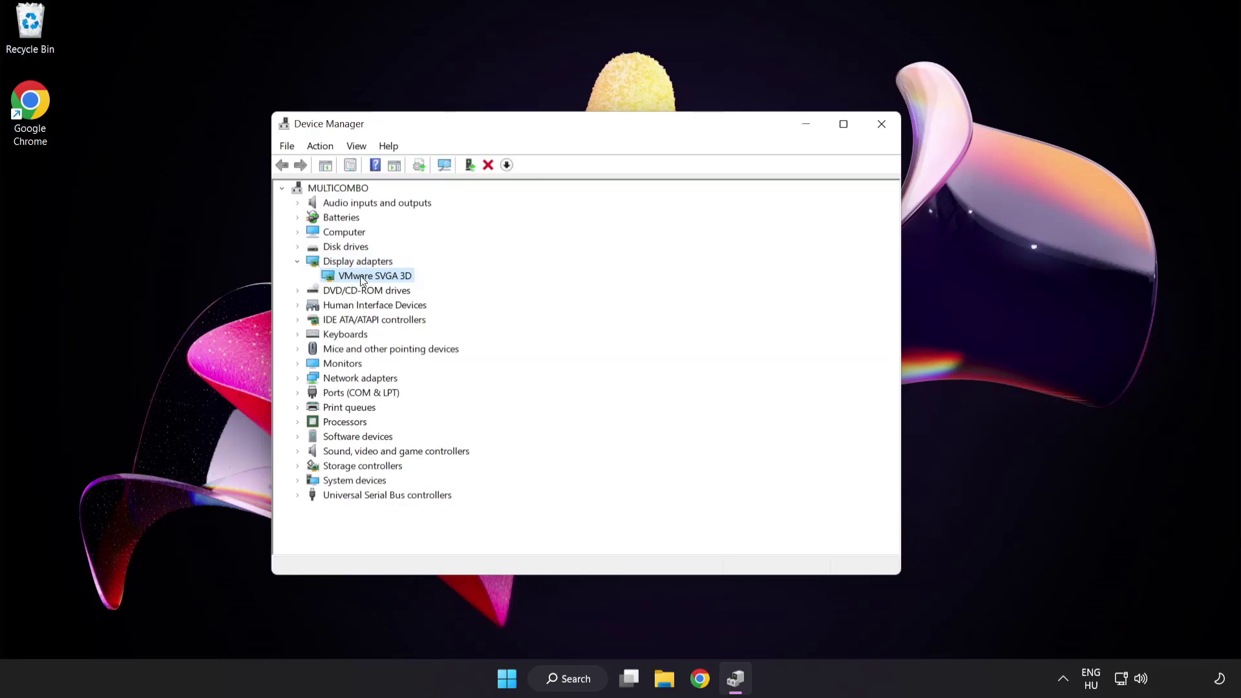
pyautogui.rightClick(365, 276)
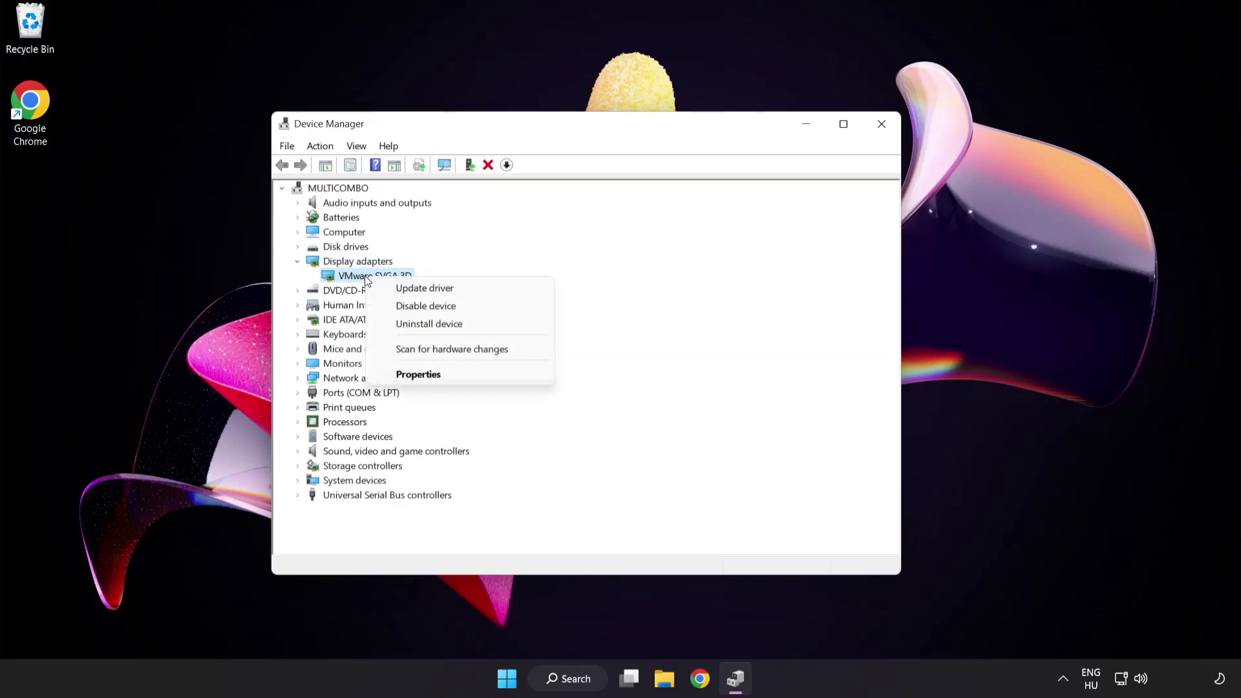
pyautogui.click(482, 289)
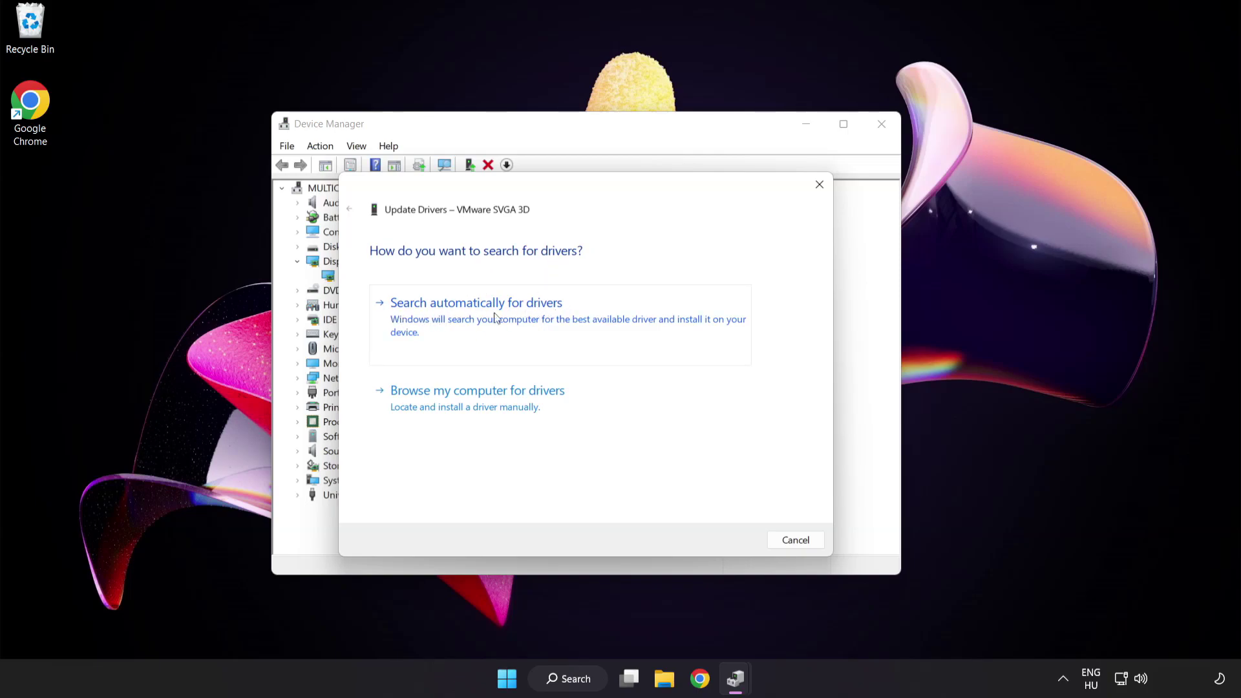
pyautogui.click(542, 321)
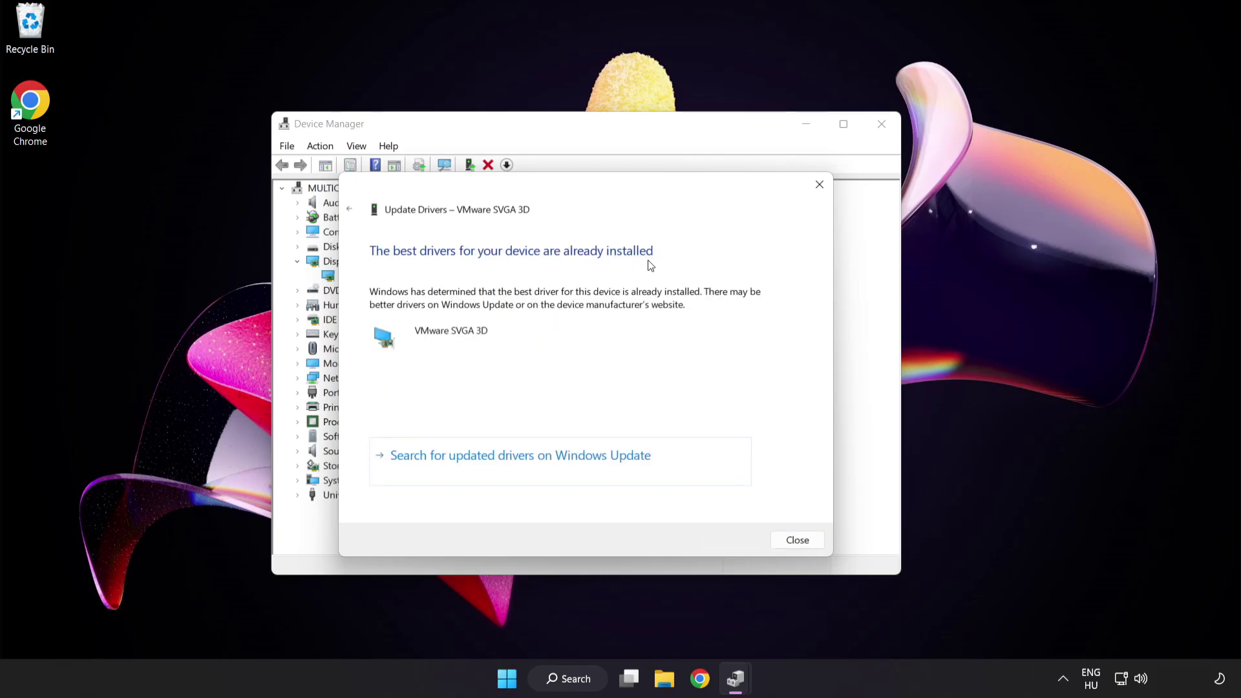
pyautogui.click(796, 542)
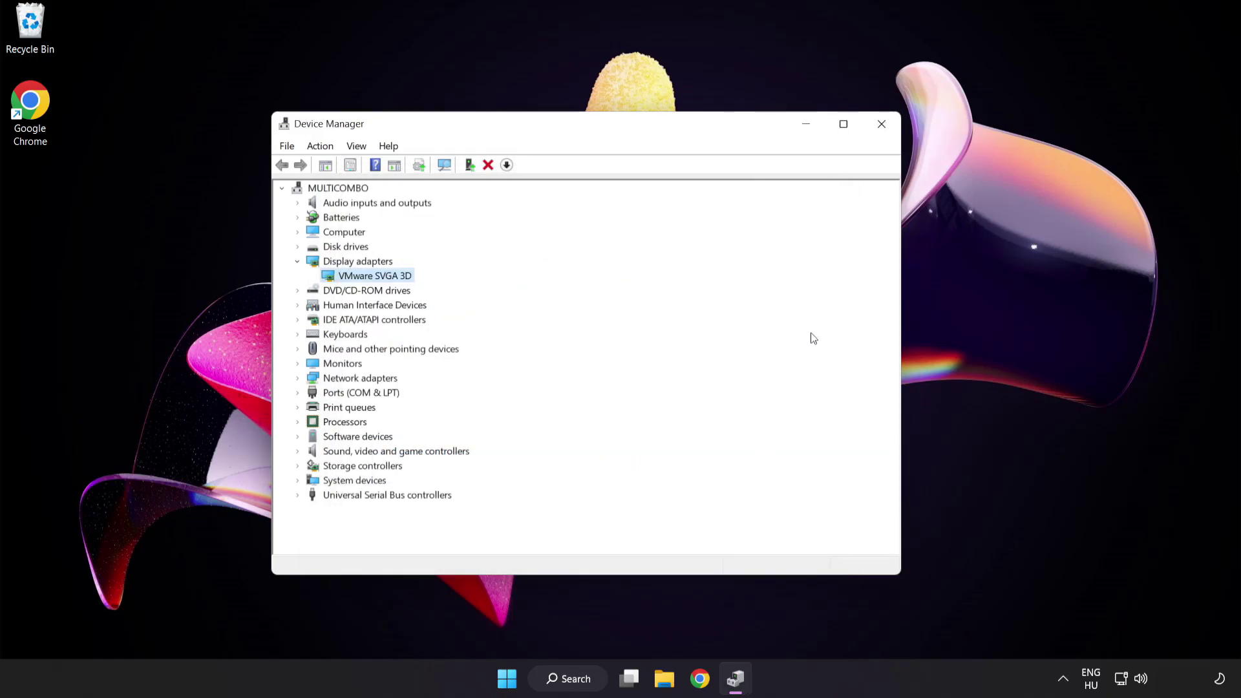
pyautogui.click(882, 130)
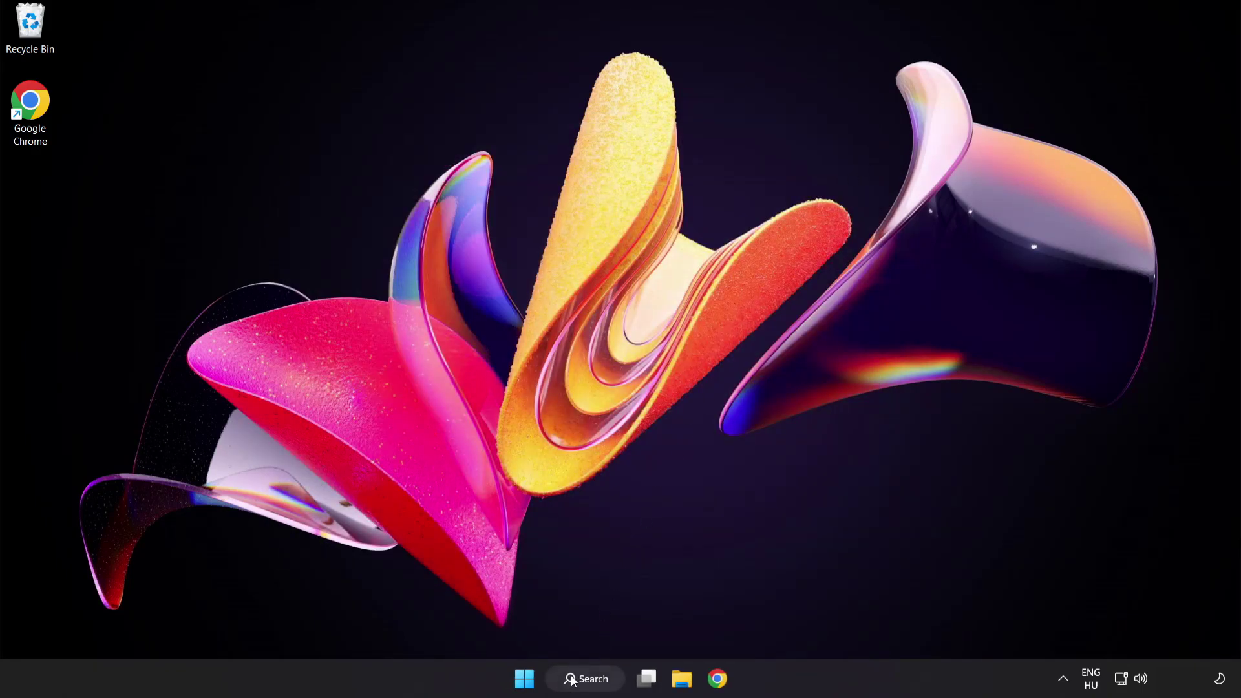
# Open the Windows Update settings, check for updates and close Settings
pyautogui.click(602, 684)
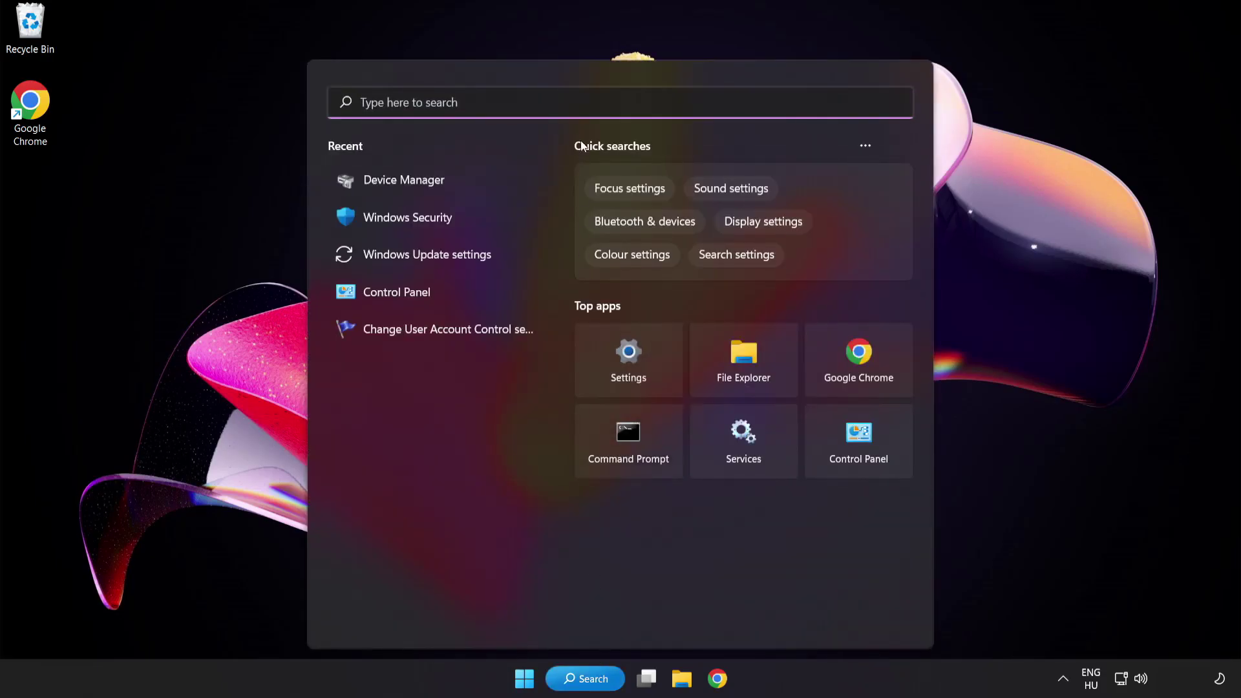
pyautogui.write('update')
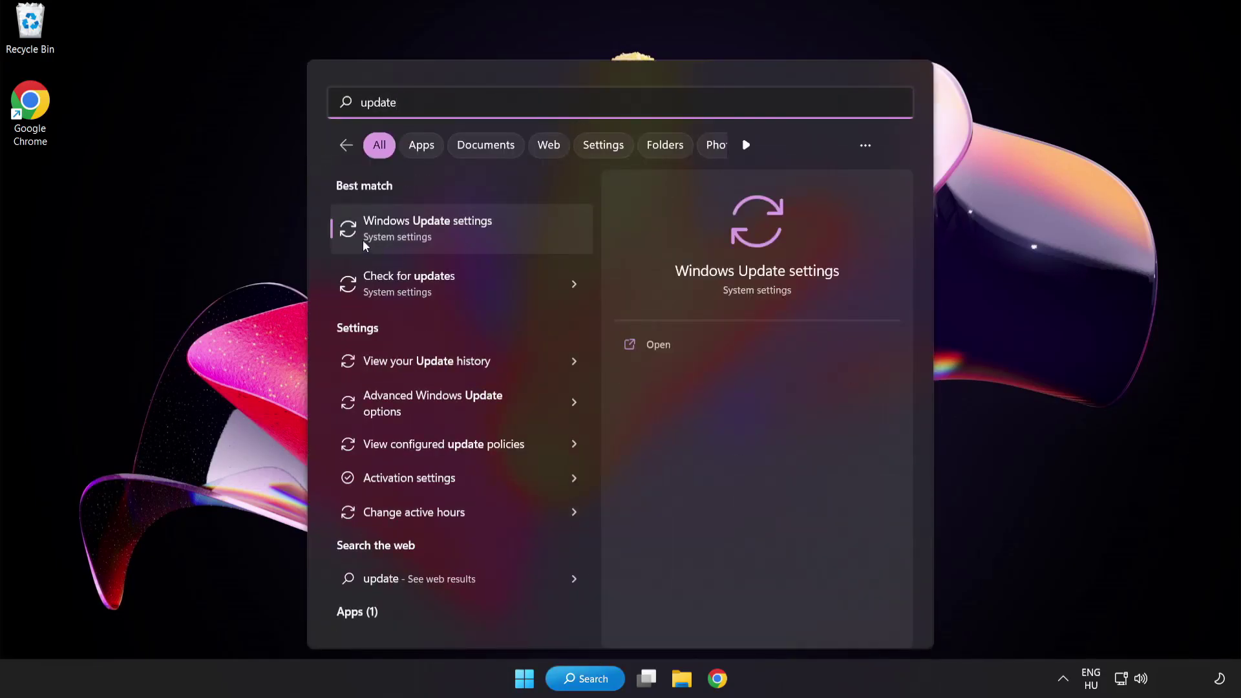
pyautogui.click(475, 234)
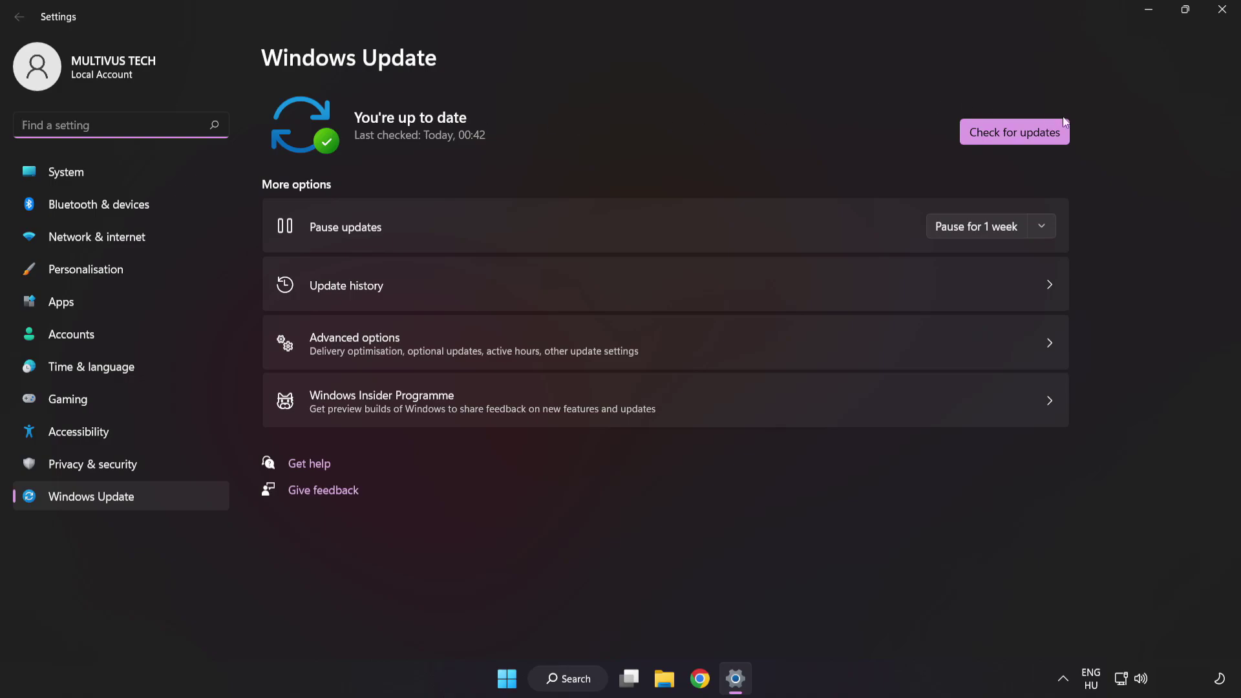
pyautogui.click(1012, 140)
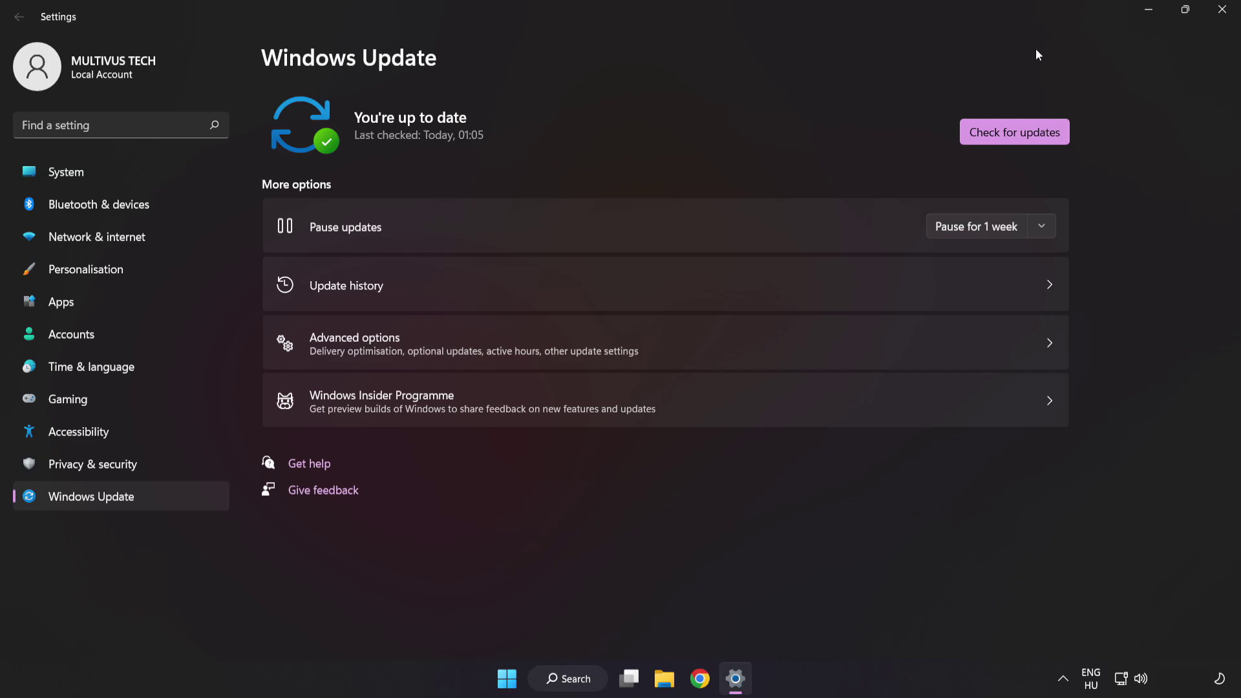
pyautogui.click(1220, 17)
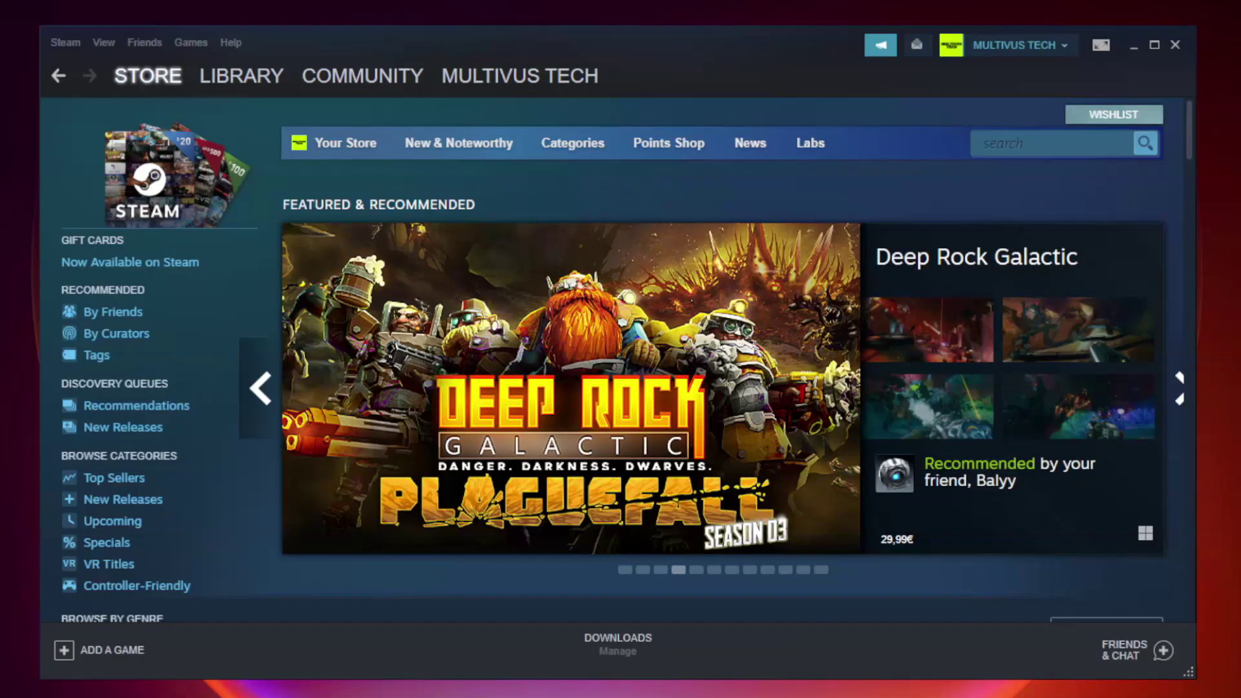
# In the Steam library, verify the integrity of the local files of the favorite game YOUR NOT WORKING GAME
pyautogui.moveTo(259, 79)
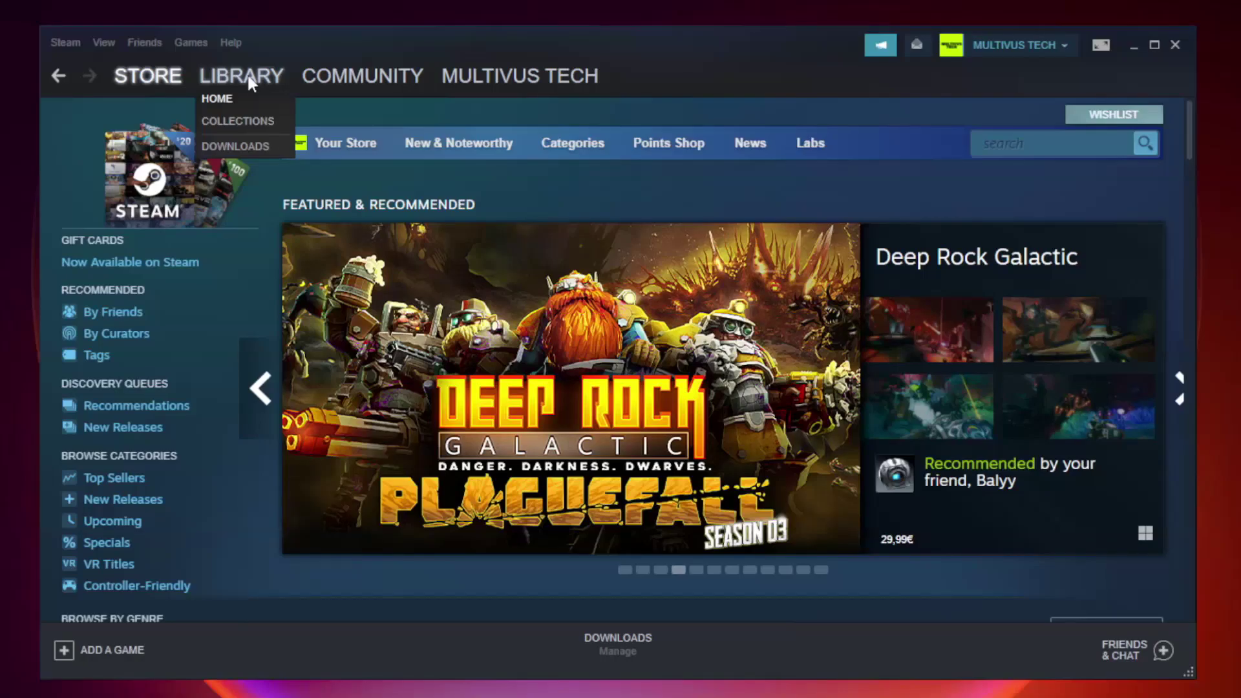
pyautogui.click(251, 83)
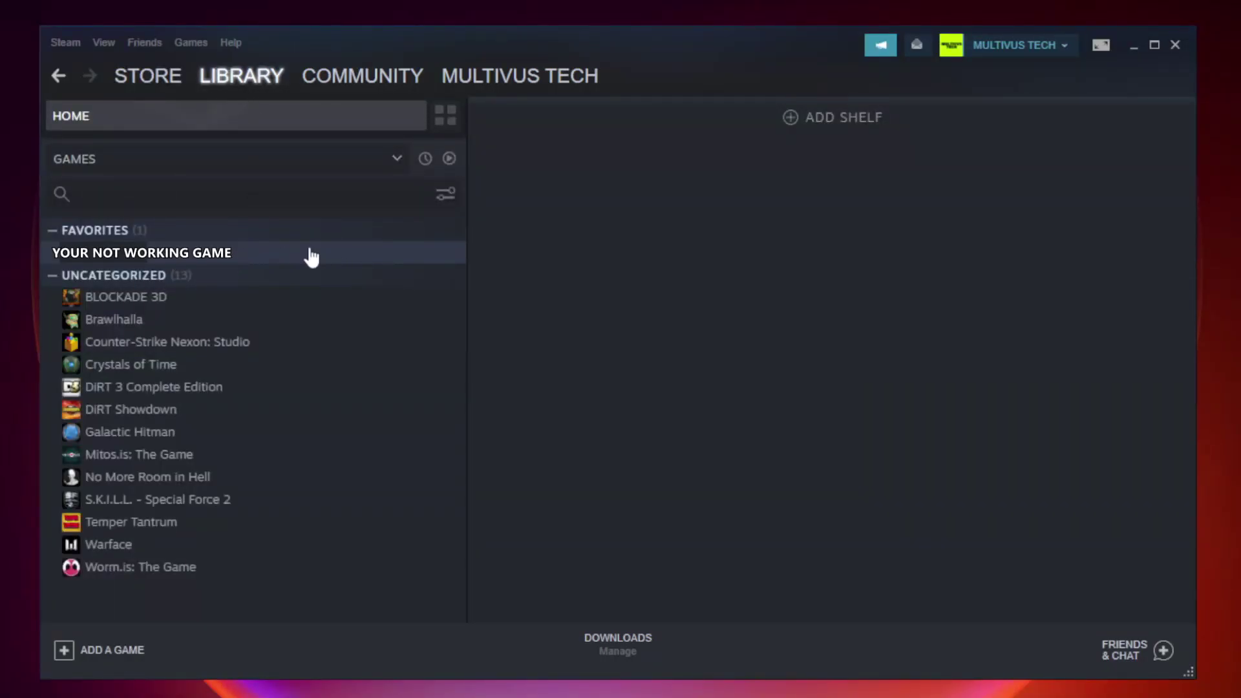
pyautogui.rightClick(269, 259)
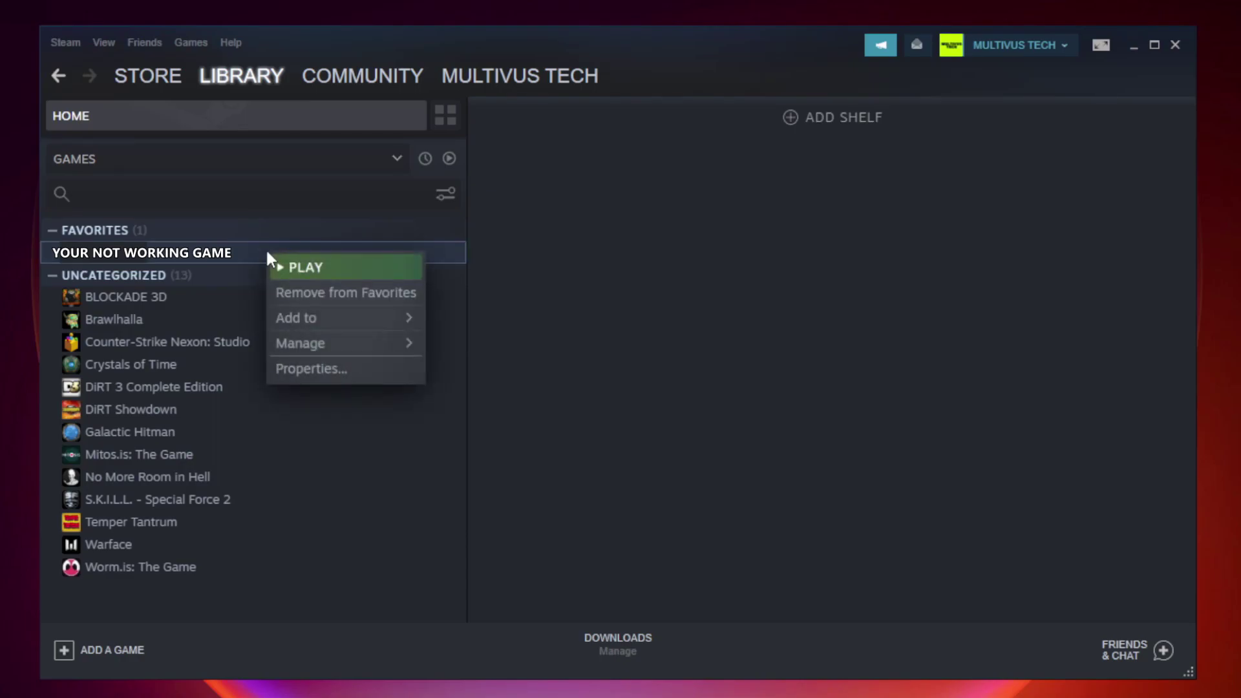
pyautogui.click(342, 367)
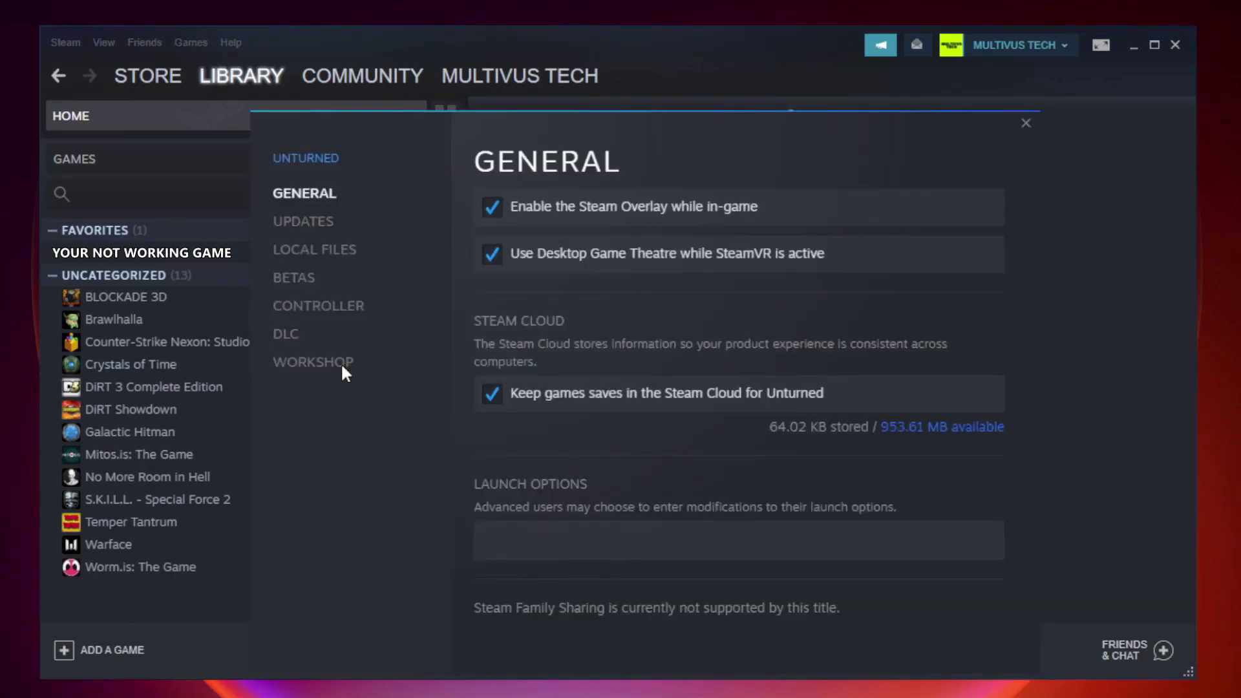
pyautogui.click(331, 260)
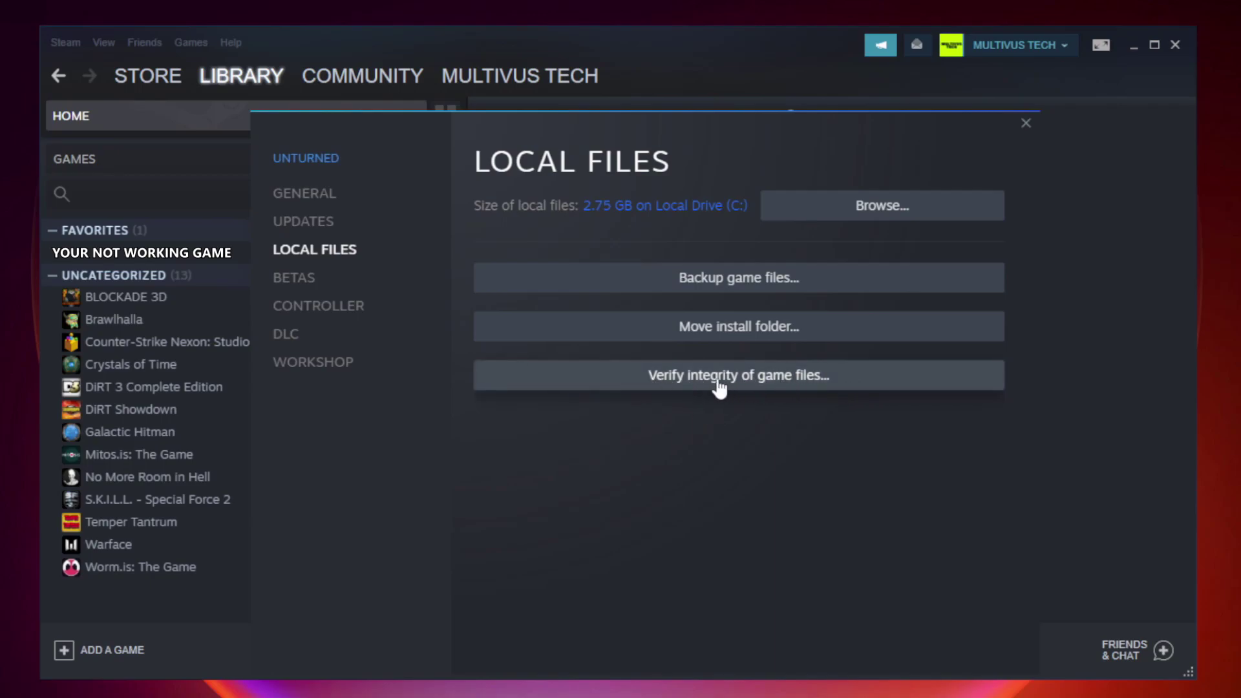
pyautogui.click(751, 388)
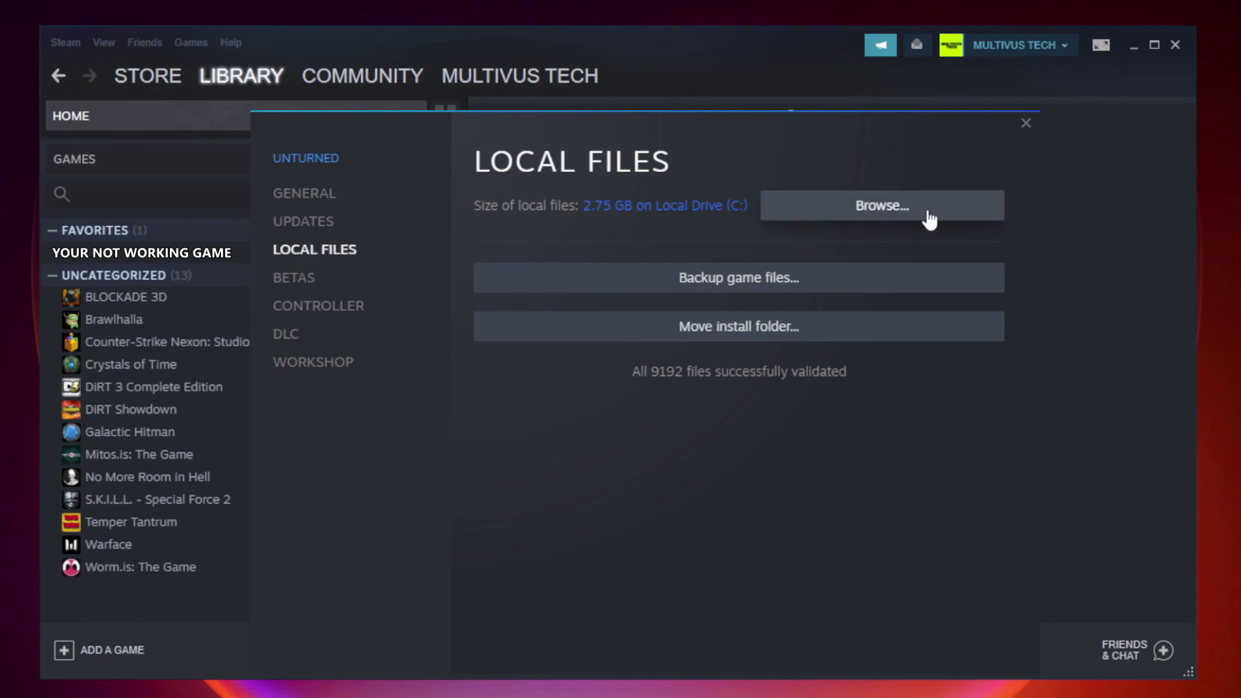
# Browse to the game's install folder and open the properties of the YOUR NOT WORKING GAME shortcut
pyautogui.click(888, 222)
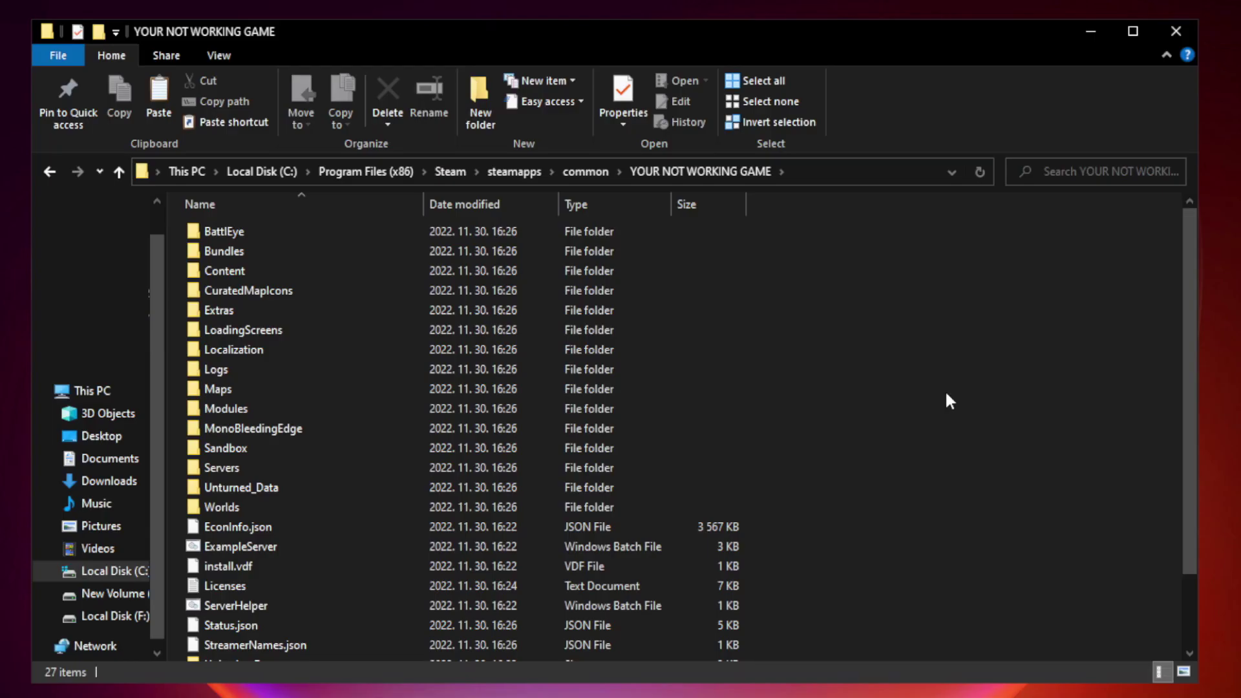
pyautogui.moveTo(1191, 339); pyautogui.dragTo(1192, 445)
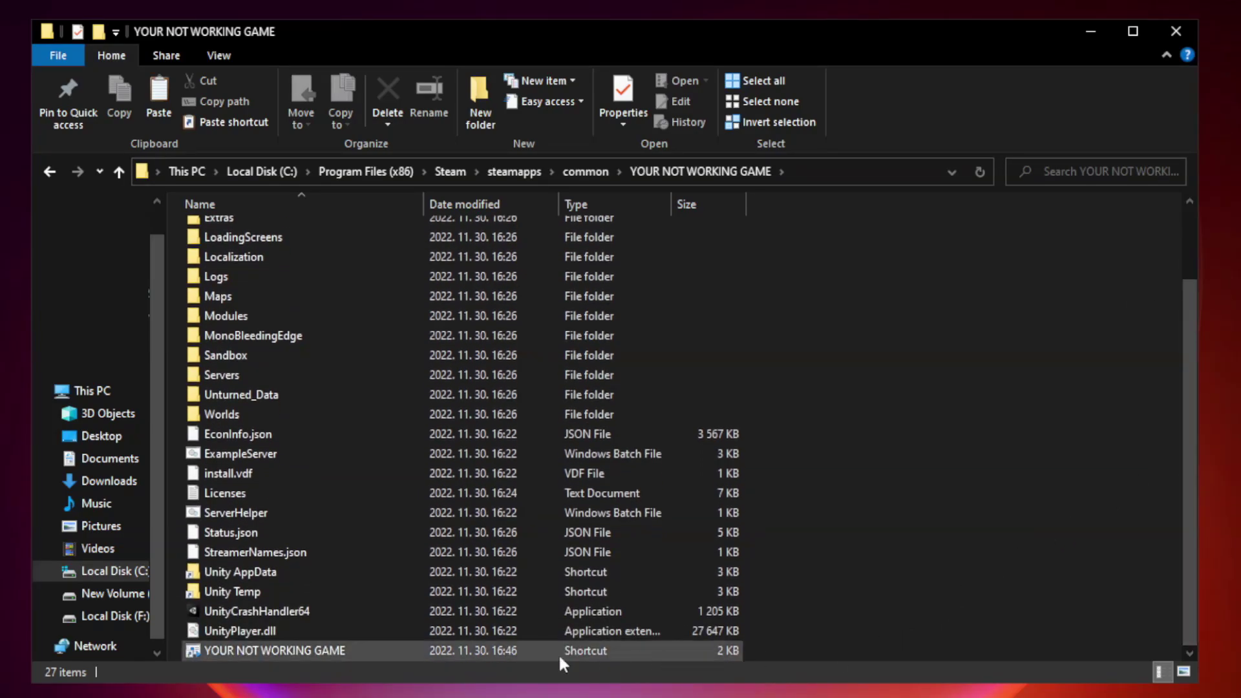
pyautogui.click(511, 651)
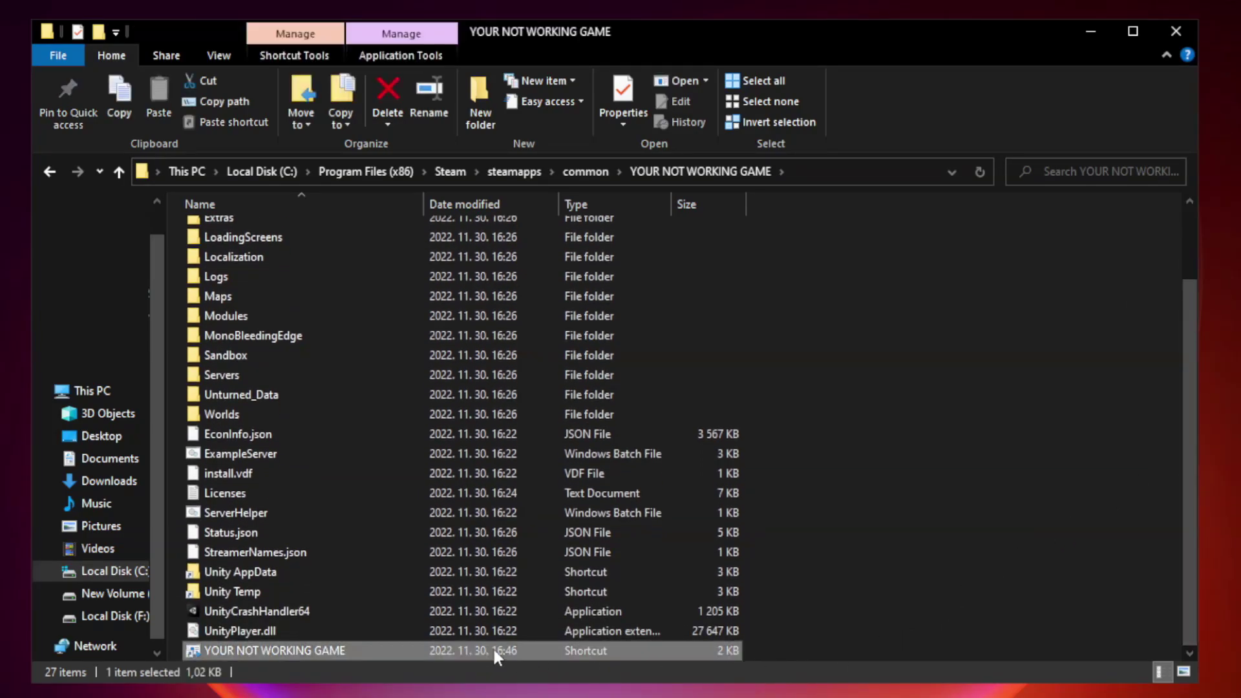
pyautogui.rightClick(420, 651)
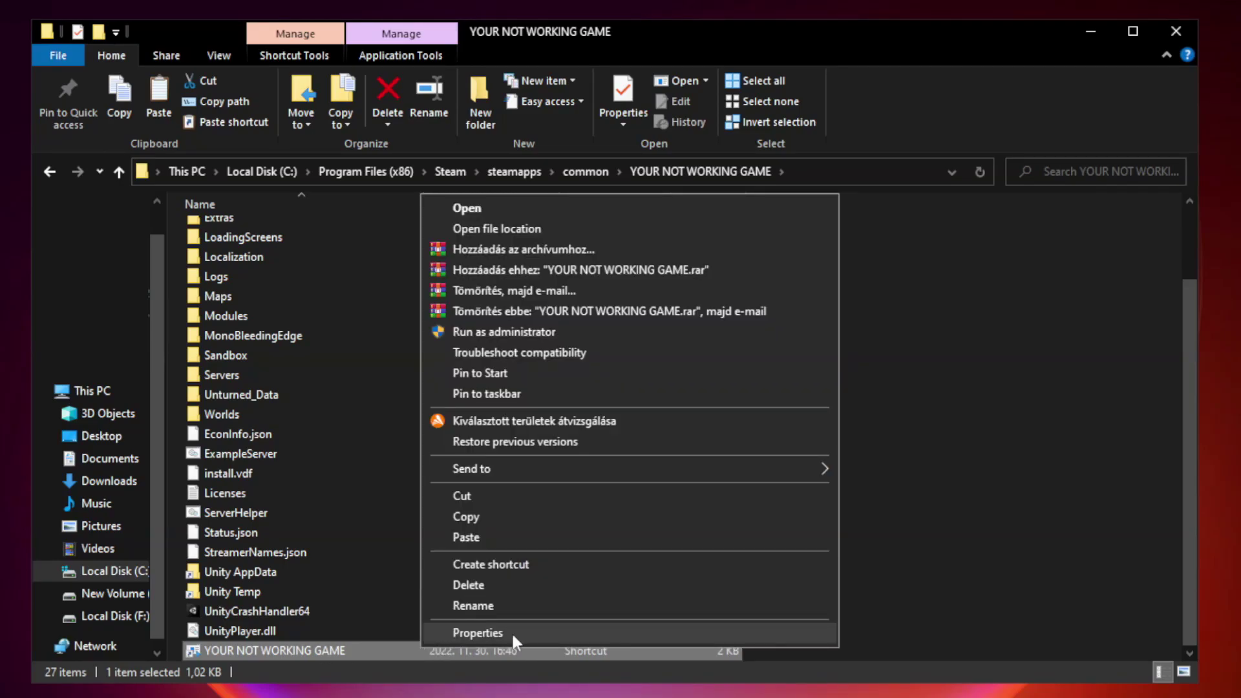
pyautogui.click(625, 635)
pyautogui.moveTo(617, 342); pyautogui.dragTo(618, 147)
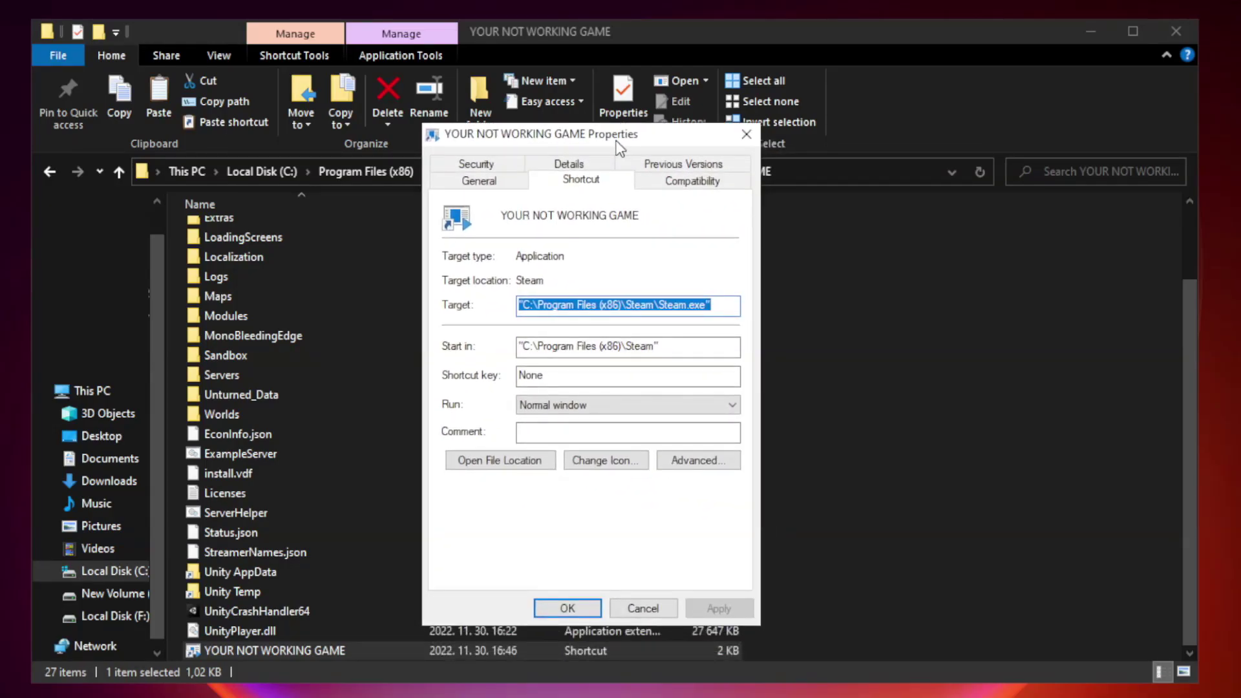
# Apply Windows 8 compatibility mode, disabled fullscreen optimizations and running as administrator to the game shortcut, and close the folder
pyautogui.click(688, 183)
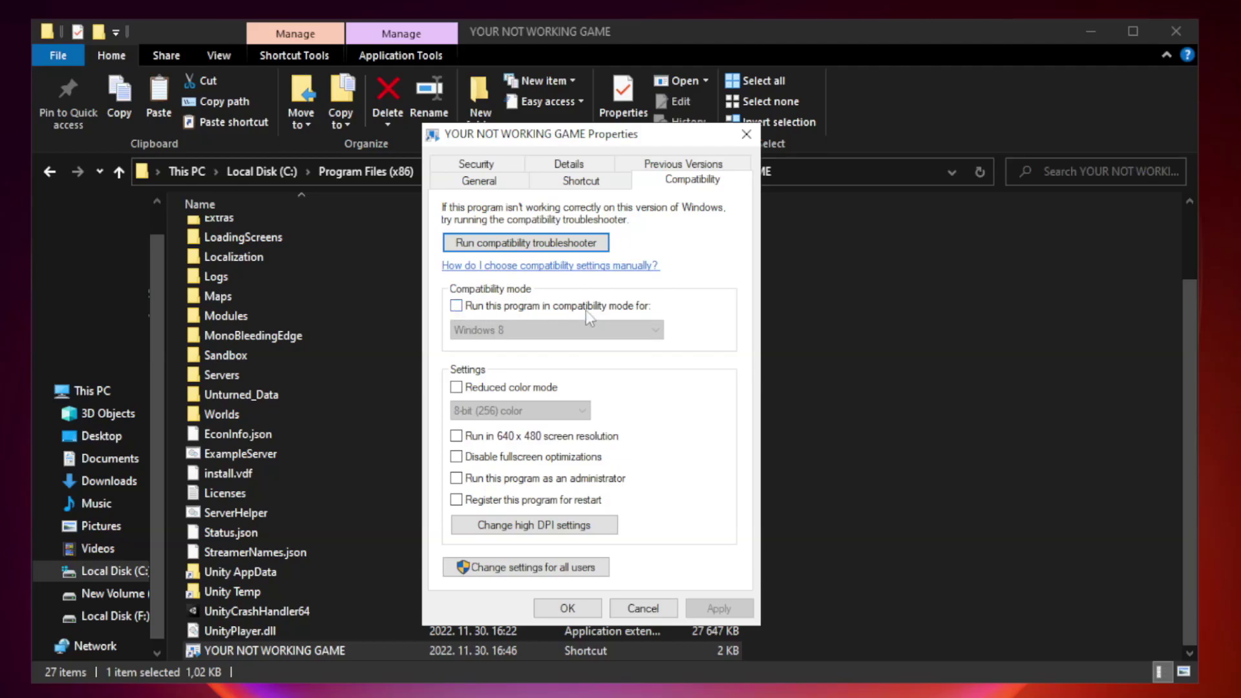
pyautogui.click(494, 309)
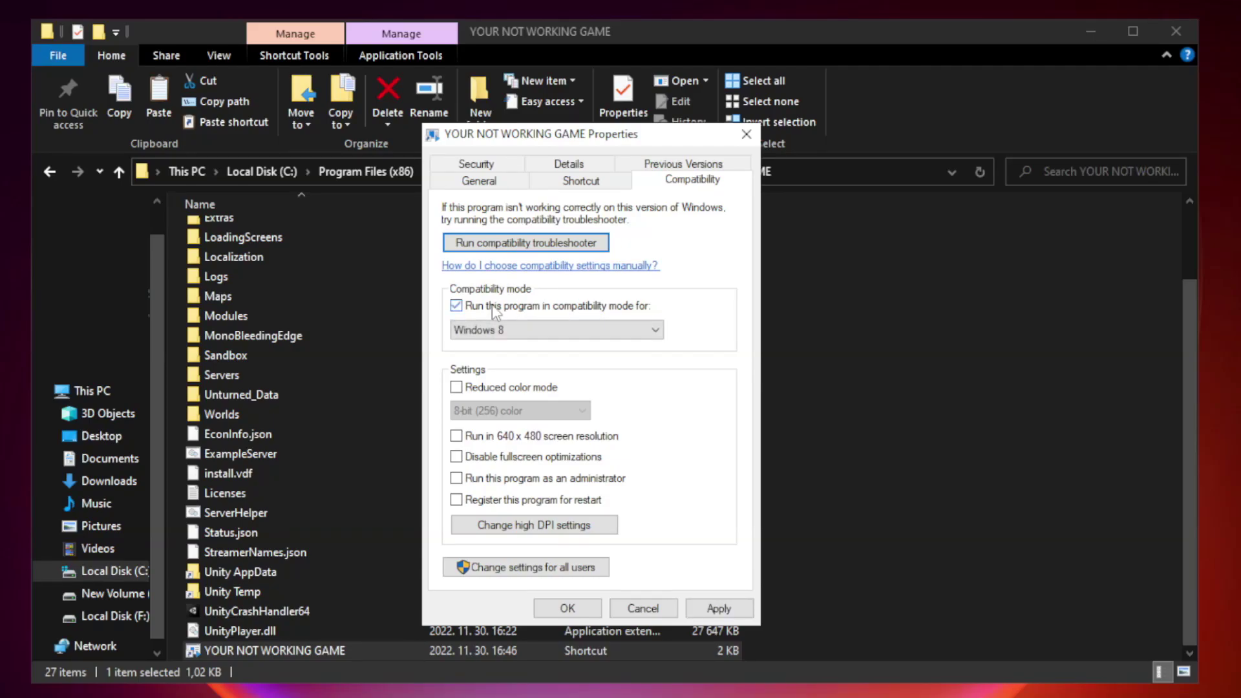
pyautogui.click(514, 330)
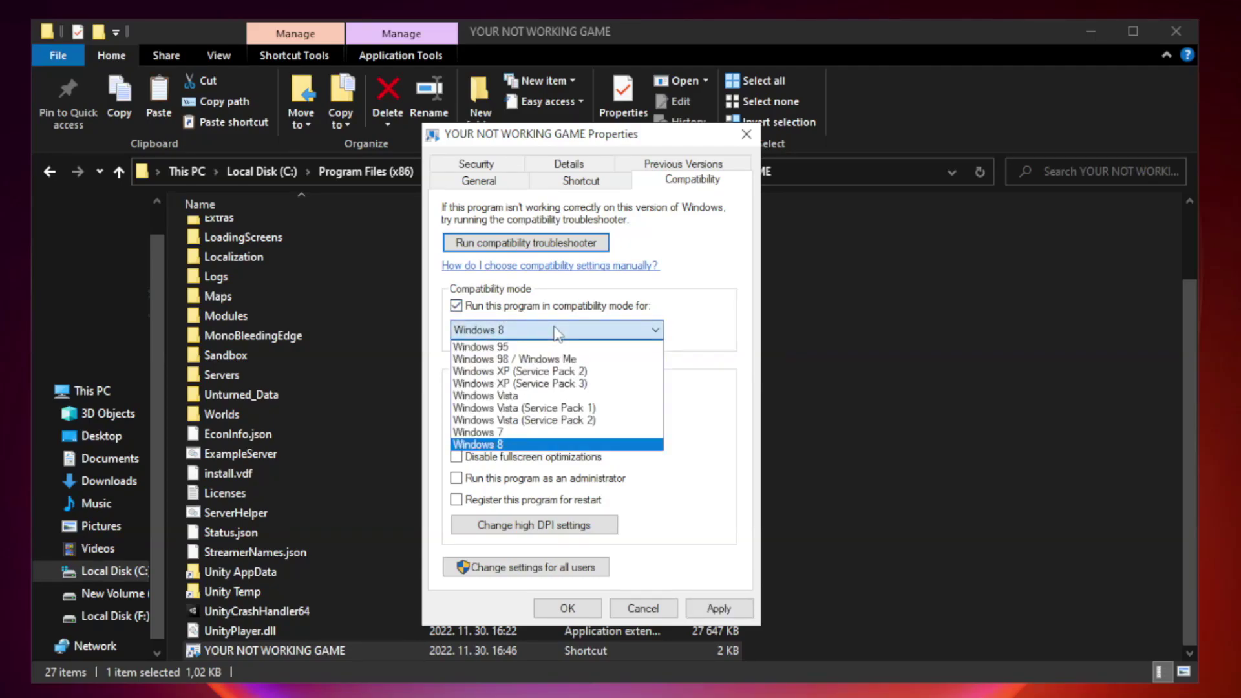
pyautogui.click(525, 445)
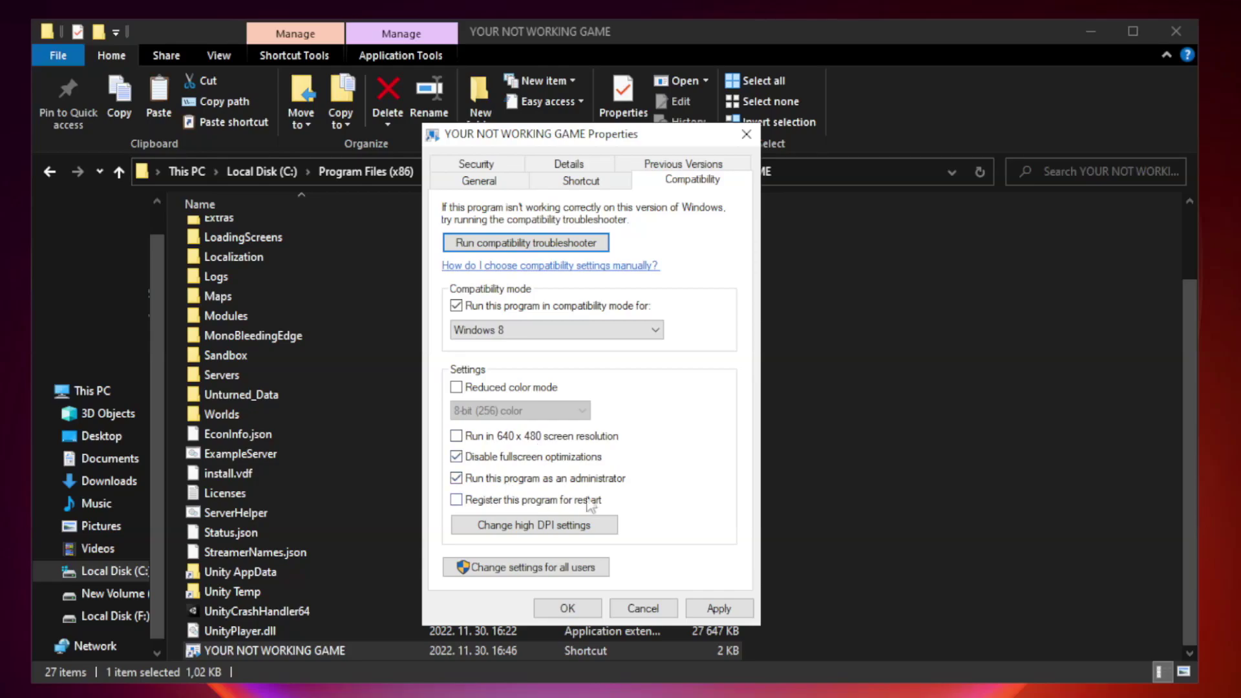
pyautogui.click(725, 609)
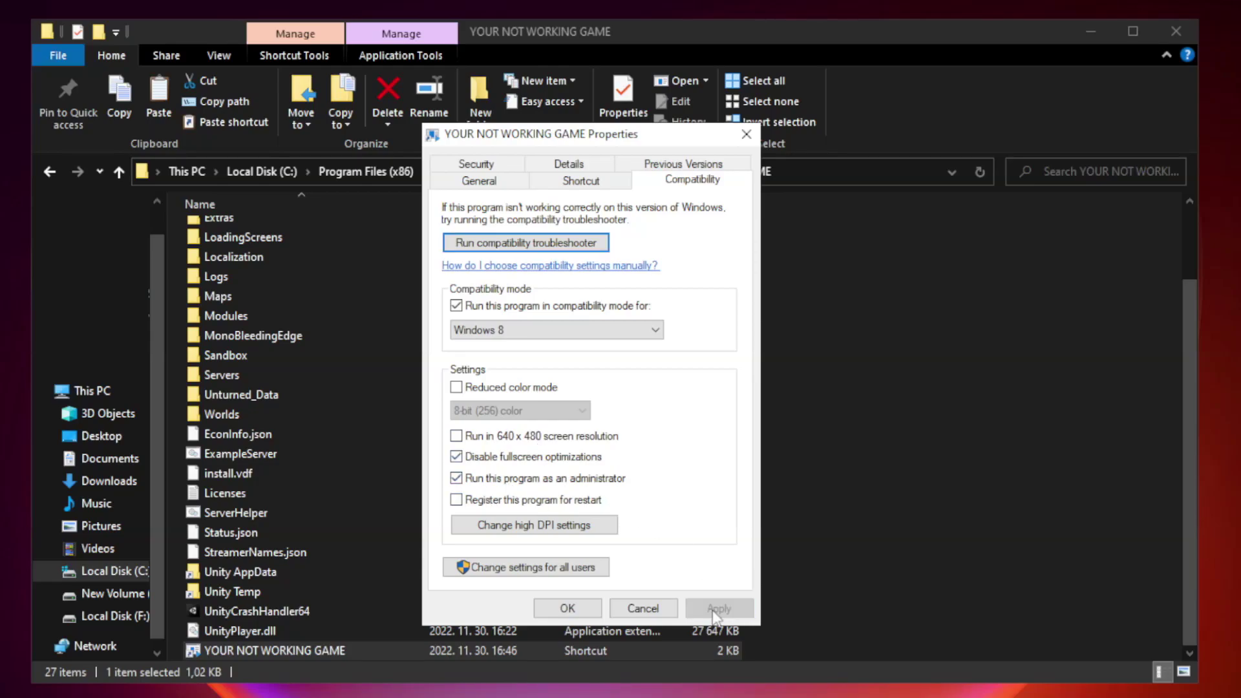
pyautogui.click(568, 609)
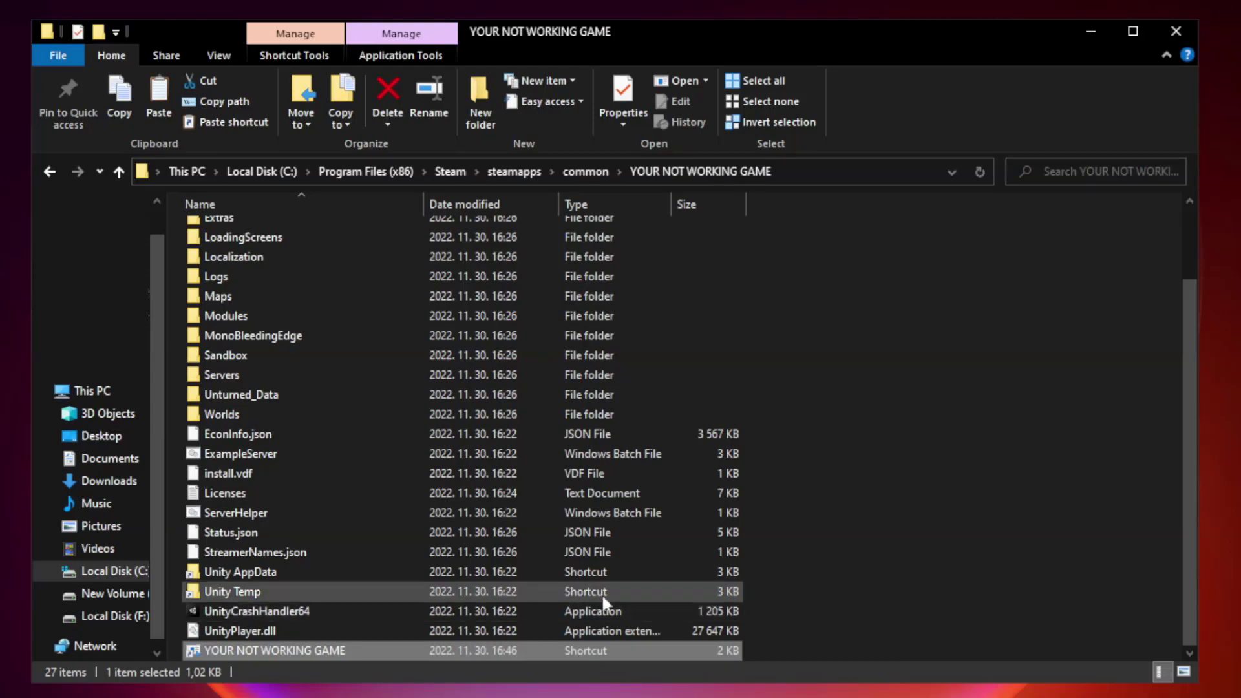
pyautogui.click(1176, 34)
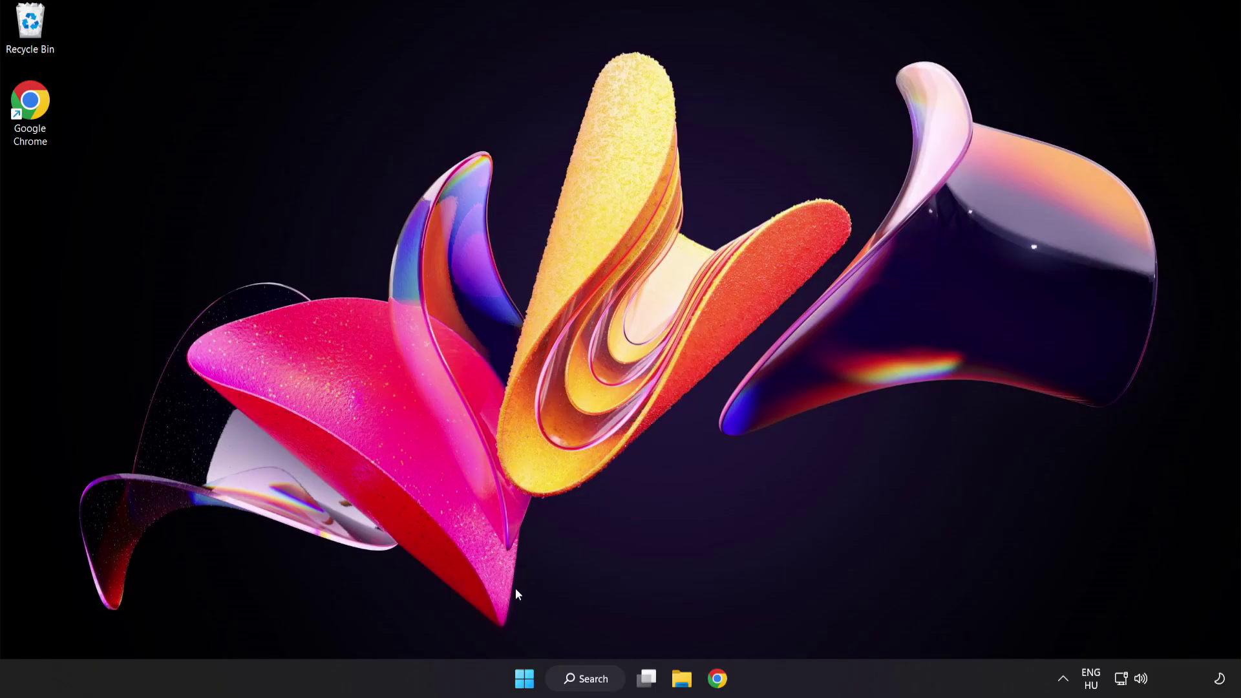
# Open Task Manager
pyautogui.rightClick(528, 683)
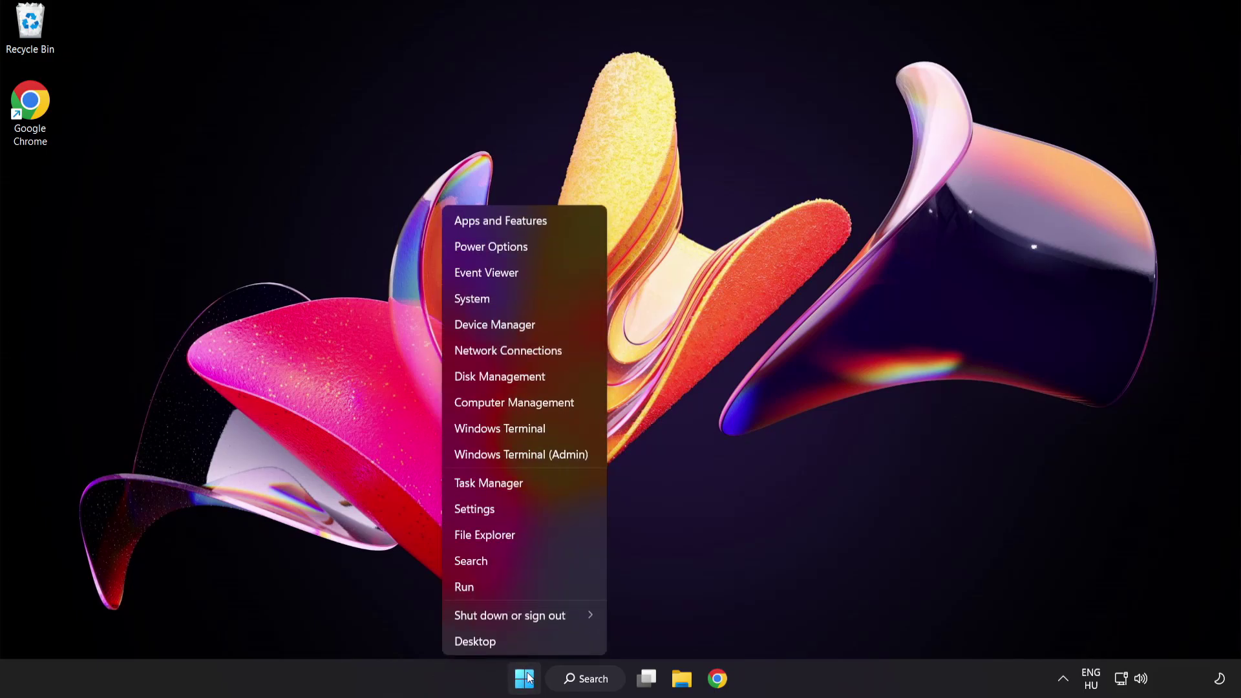
pyautogui.click(537, 485)
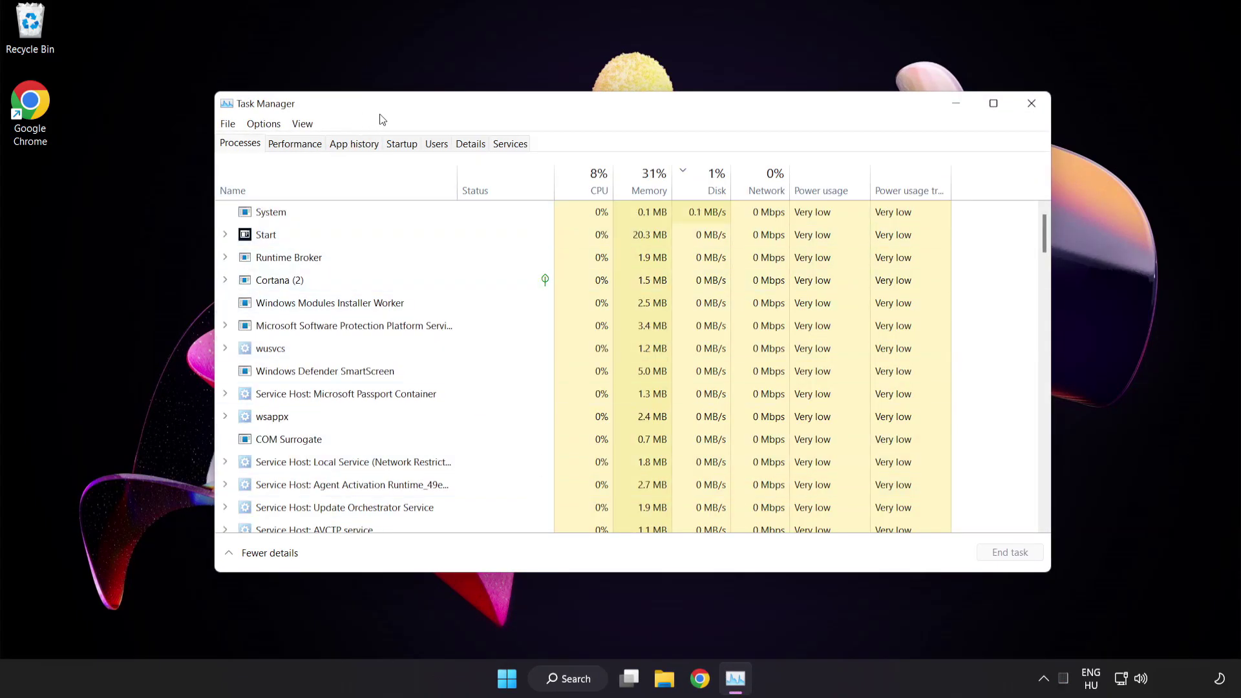
# Disable the startup apps Cortana, Phone Link, Terminal and Windows Security notification icon, and close Task Manager
pyautogui.click(402, 144)
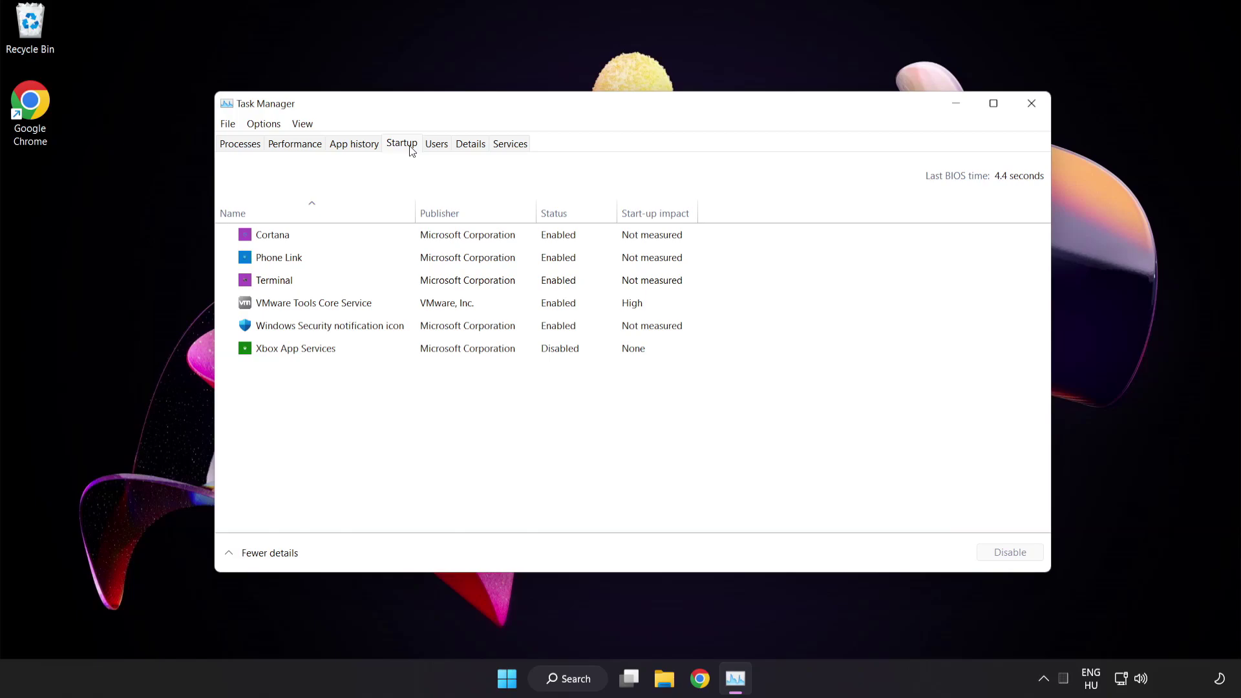
pyautogui.click(411, 243)
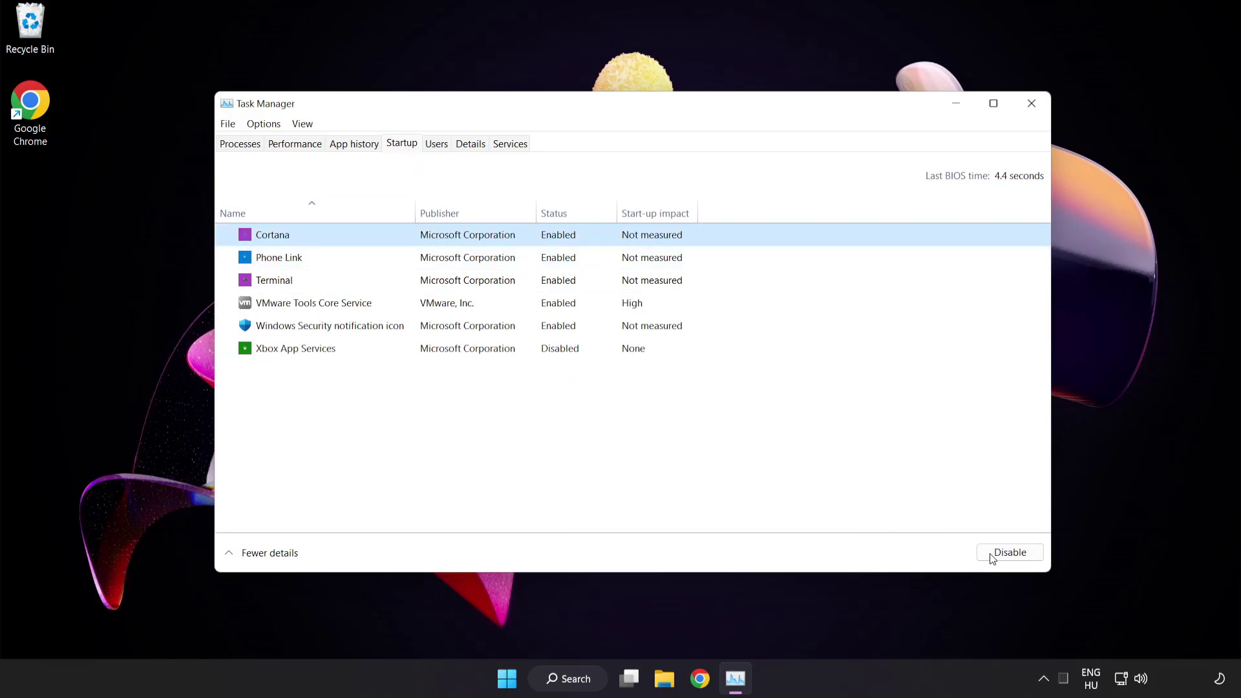
pyautogui.click(1015, 556)
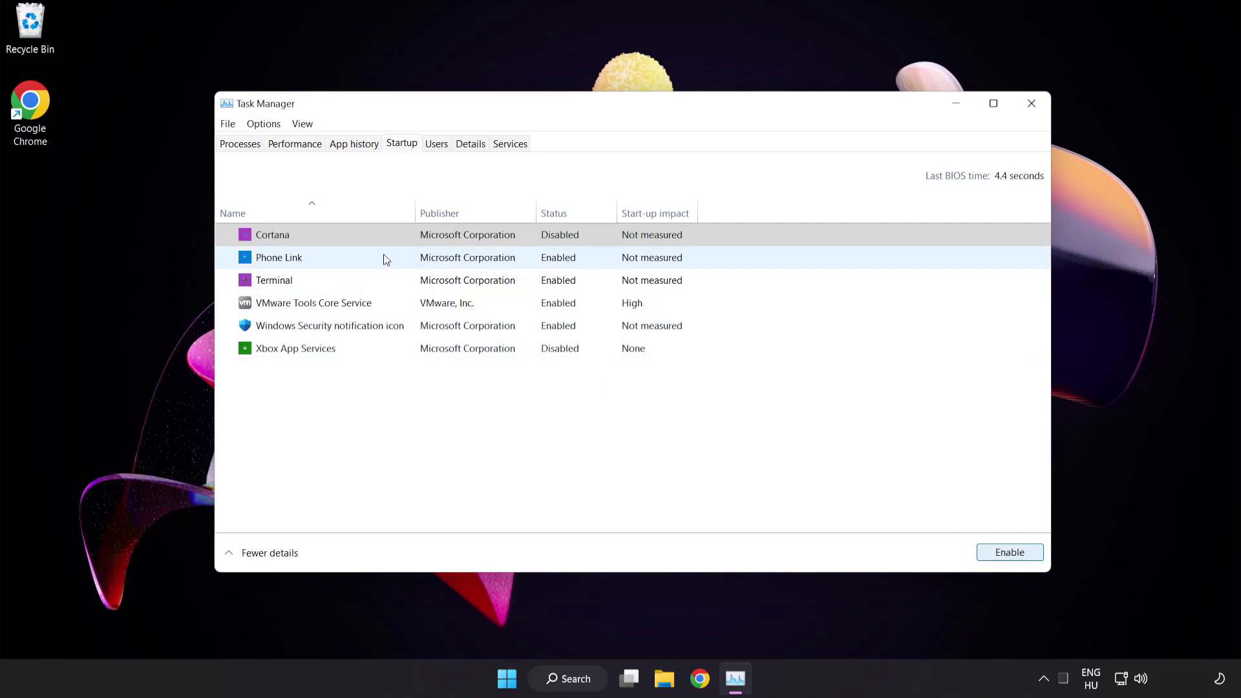
pyautogui.click(386, 257)
pyautogui.click(1007, 560)
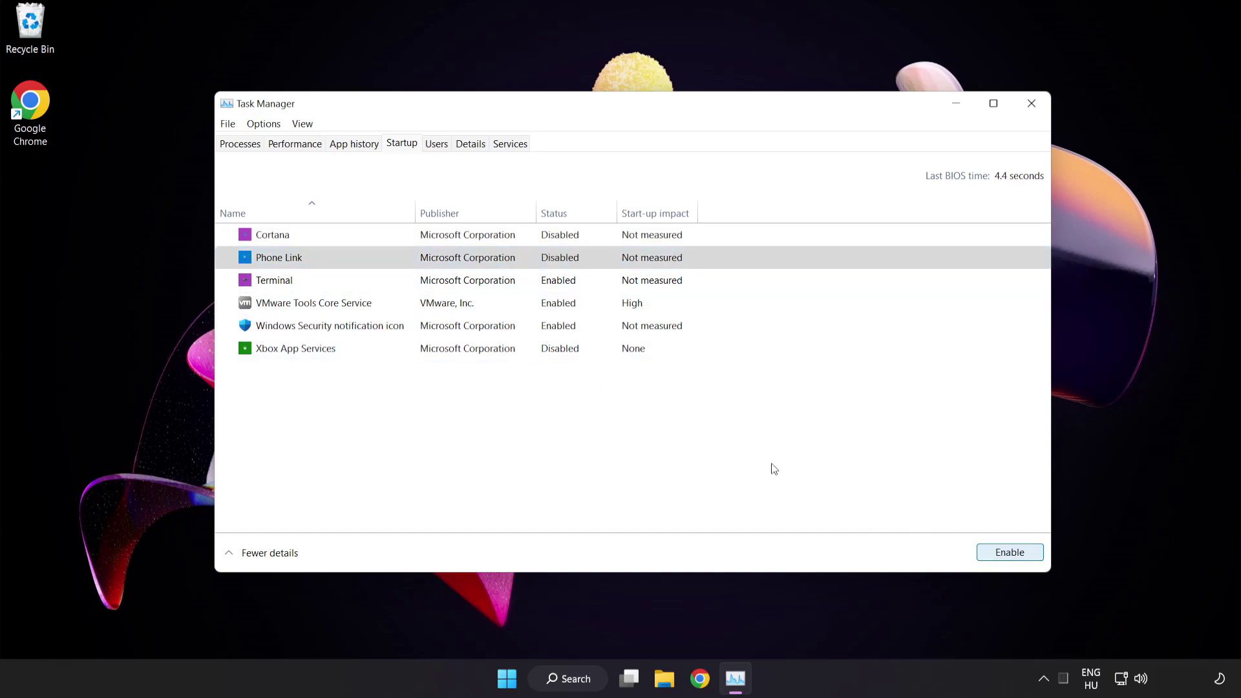
pyautogui.click(397, 284)
pyautogui.click(992, 553)
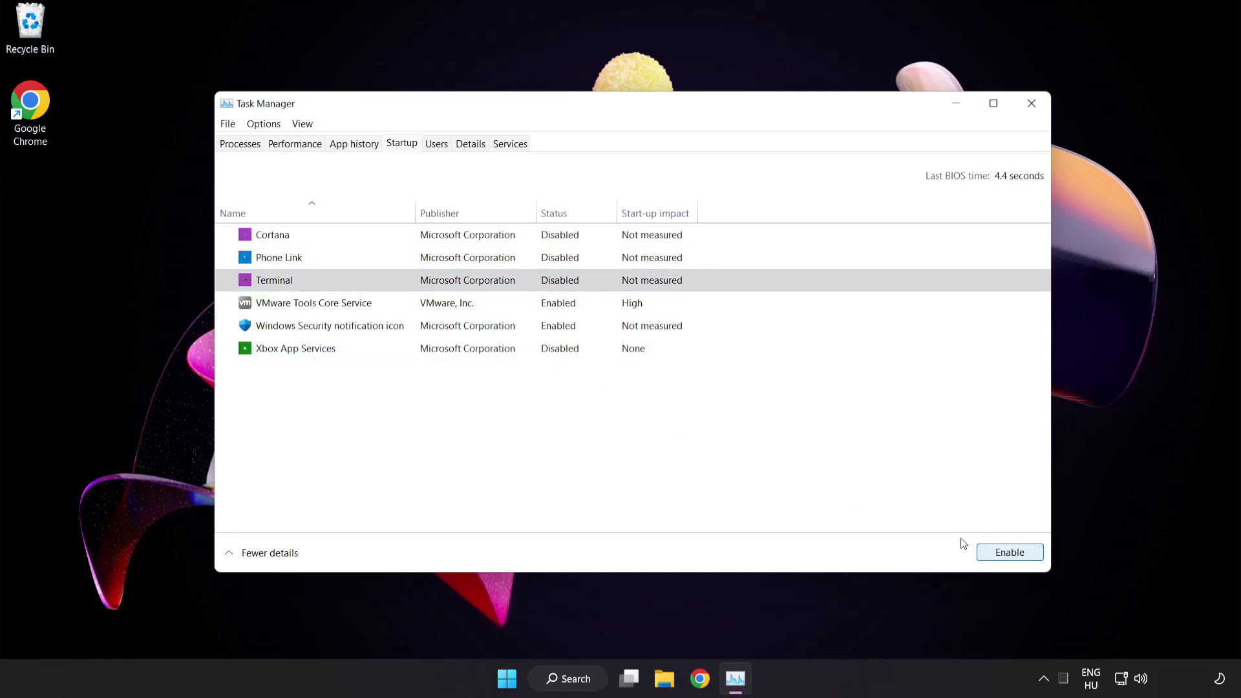
pyautogui.click(428, 332)
pyautogui.click(999, 561)
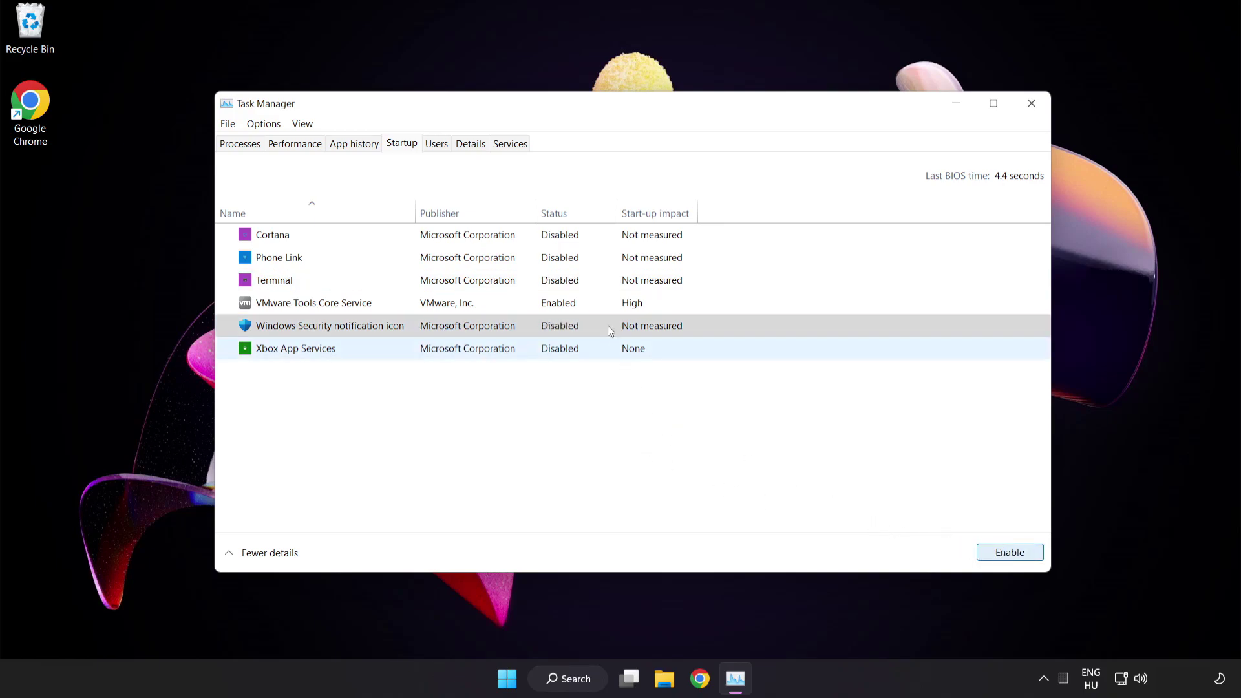
pyautogui.click(1032, 107)
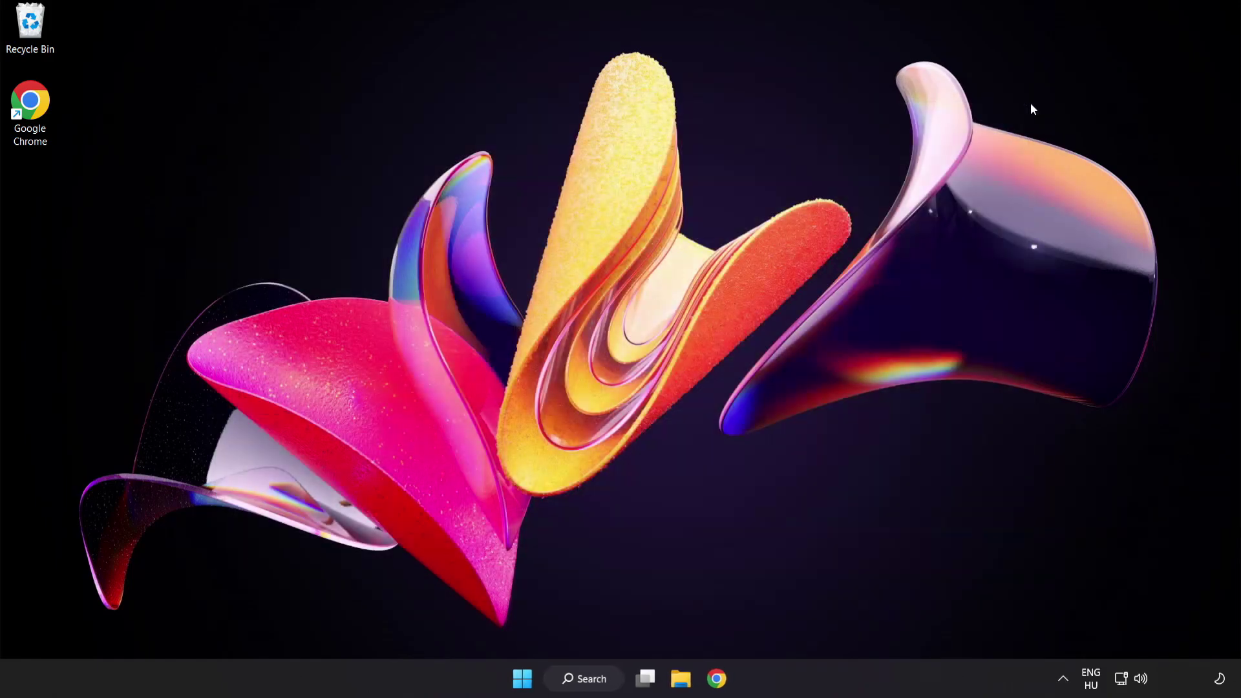
# Switch to Chrome and download the English DirectX End-User Runtime Web Installer from the Microsoft Download Center
pyautogui.click(716, 679)
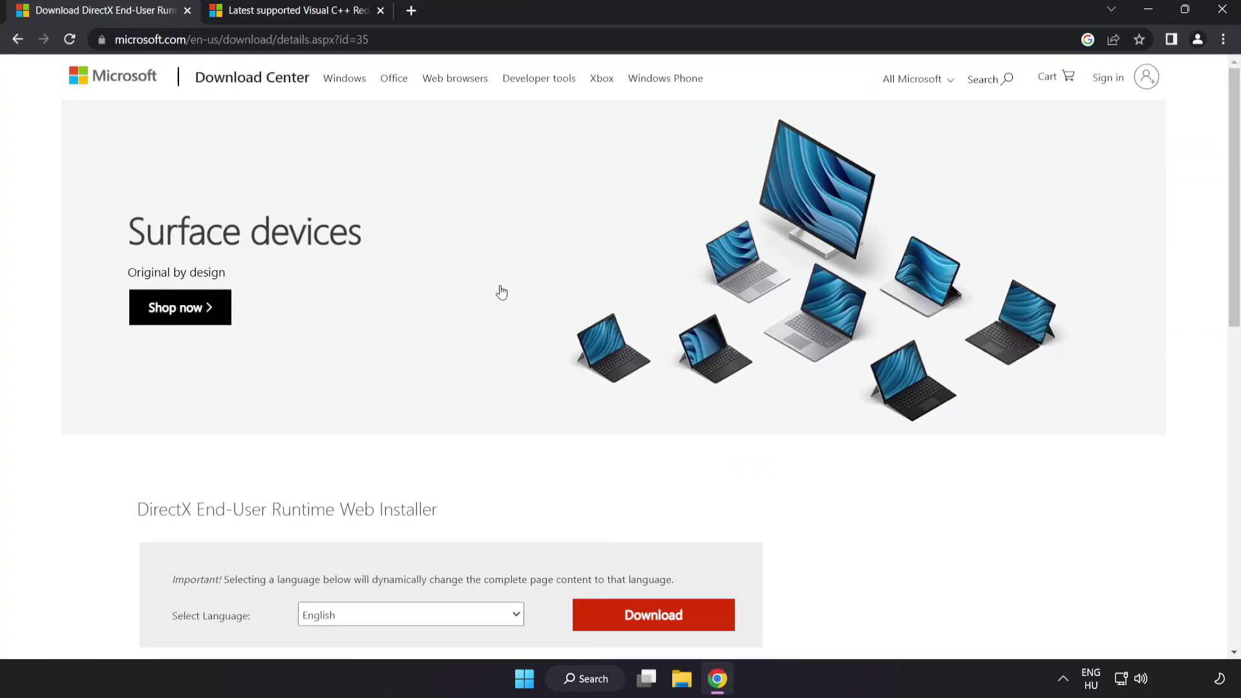
pyautogui.click(406, 44)
pyautogui.press('End')
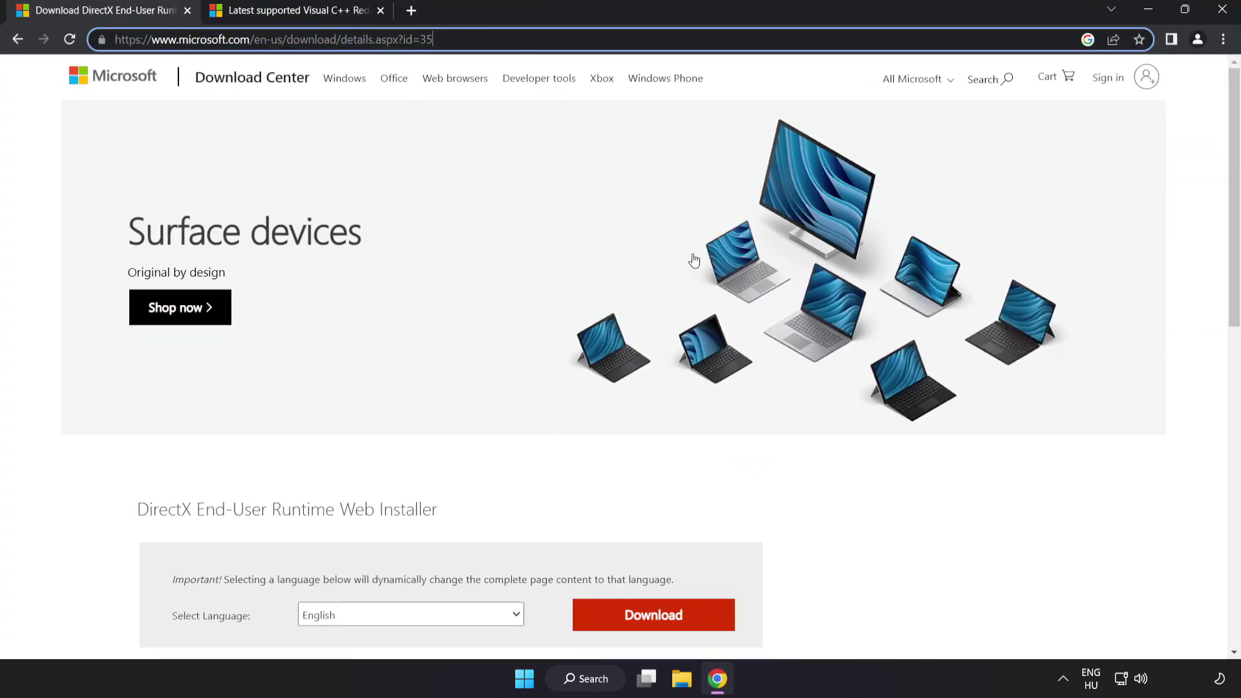
pyautogui.click(871, 529)
pyautogui.scroll(-2, 867, 523)
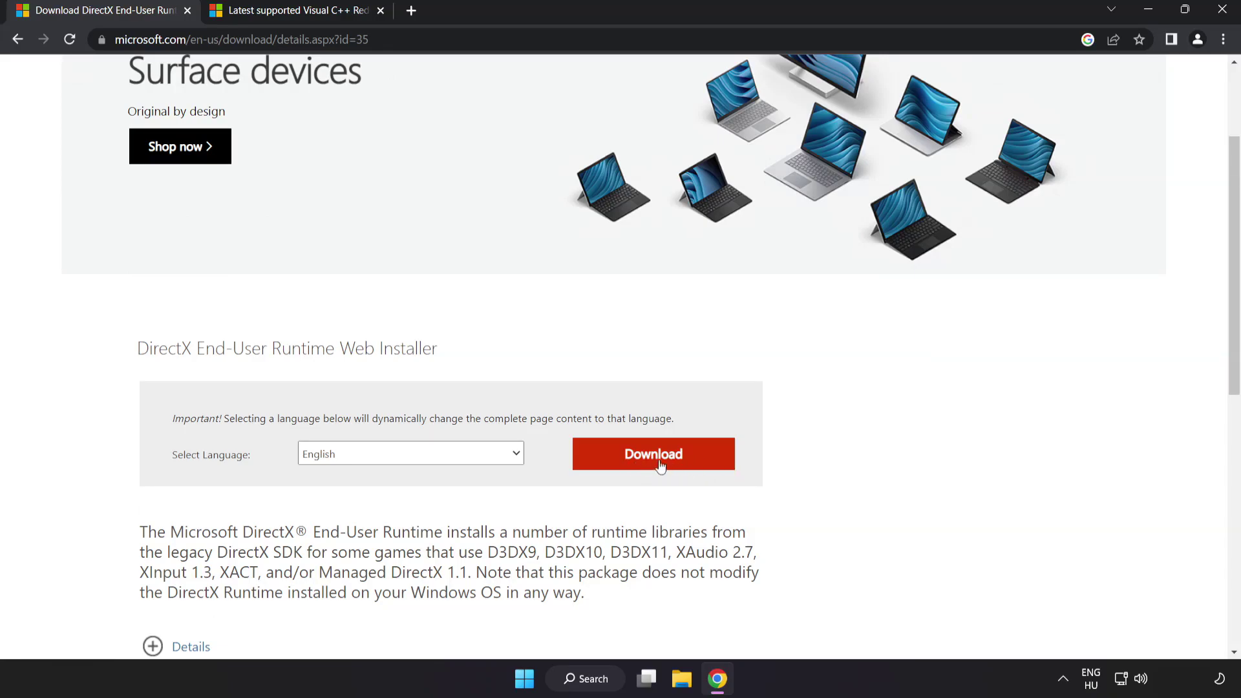
pyautogui.click(669, 467)
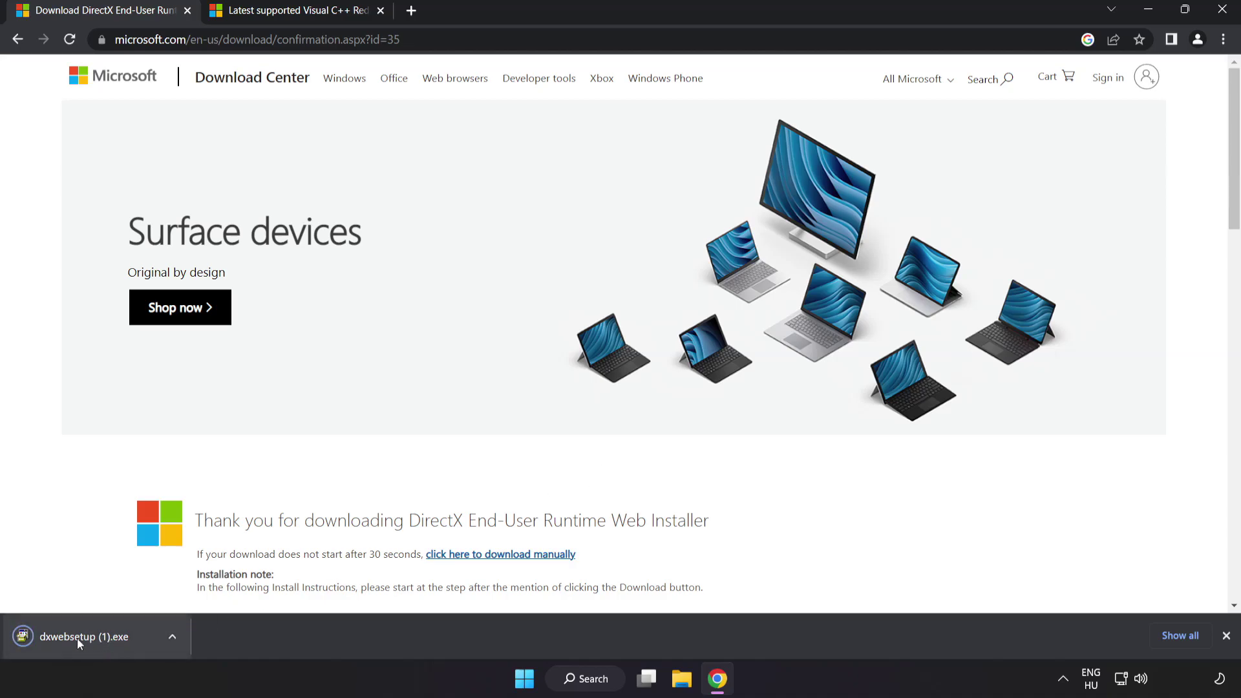
# Run the downloaded dxwebsetup installer, accepting the license agreement and leaving out the Bing Bar, and finish the DirectX setup
pyautogui.click(104, 638)
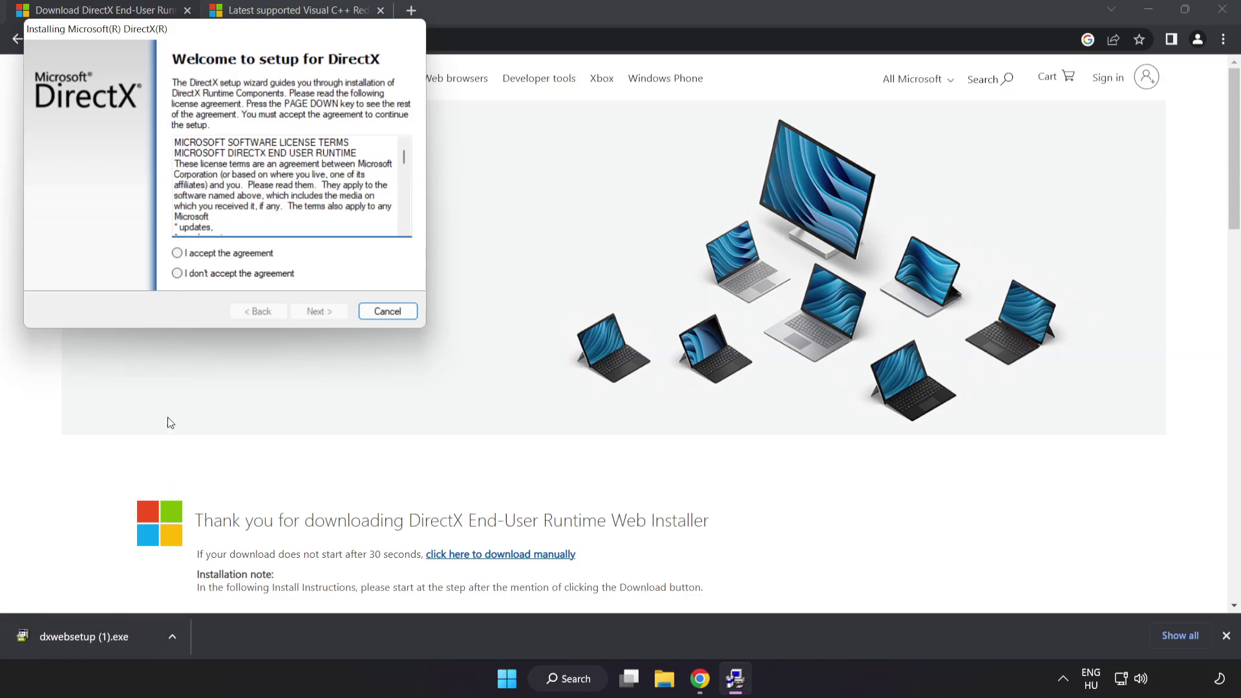
pyautogui.moveTo(185, 31); pyautogui.dragTo(566, 163)
pyautogui.moveTo(784, 299); pyautogui.dragTo(792, 365)
pyautogui.click(579, 389)
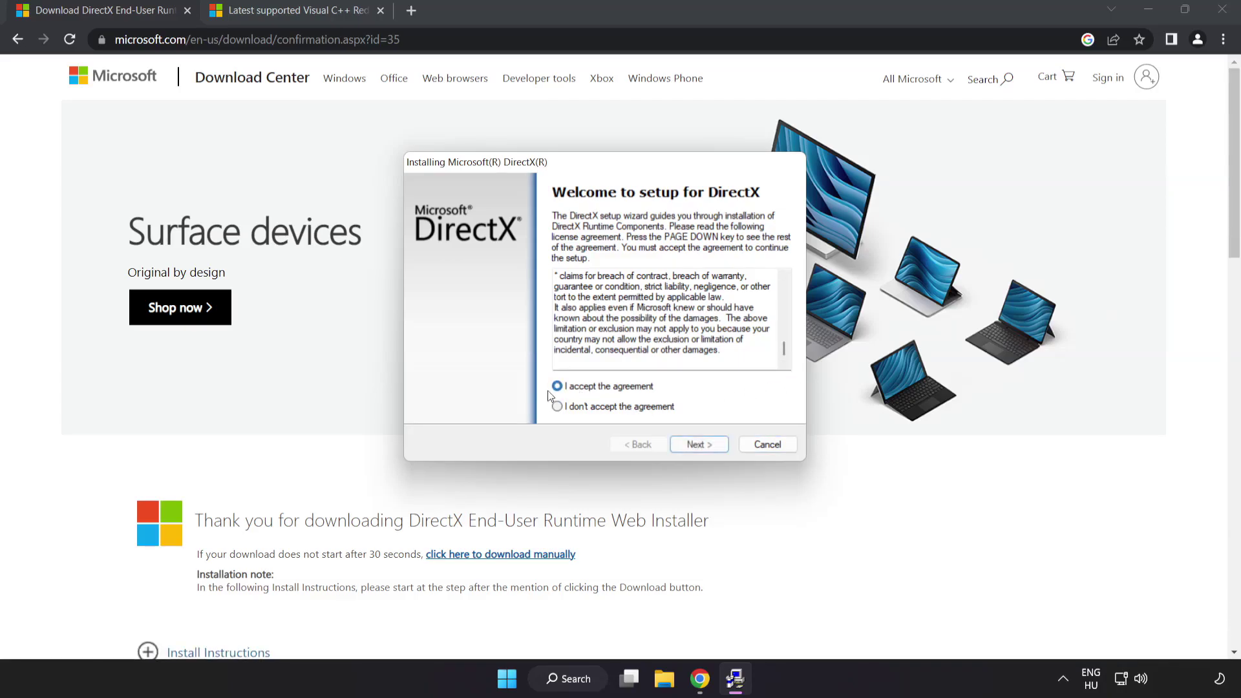
pyautogui.click(699, 446)
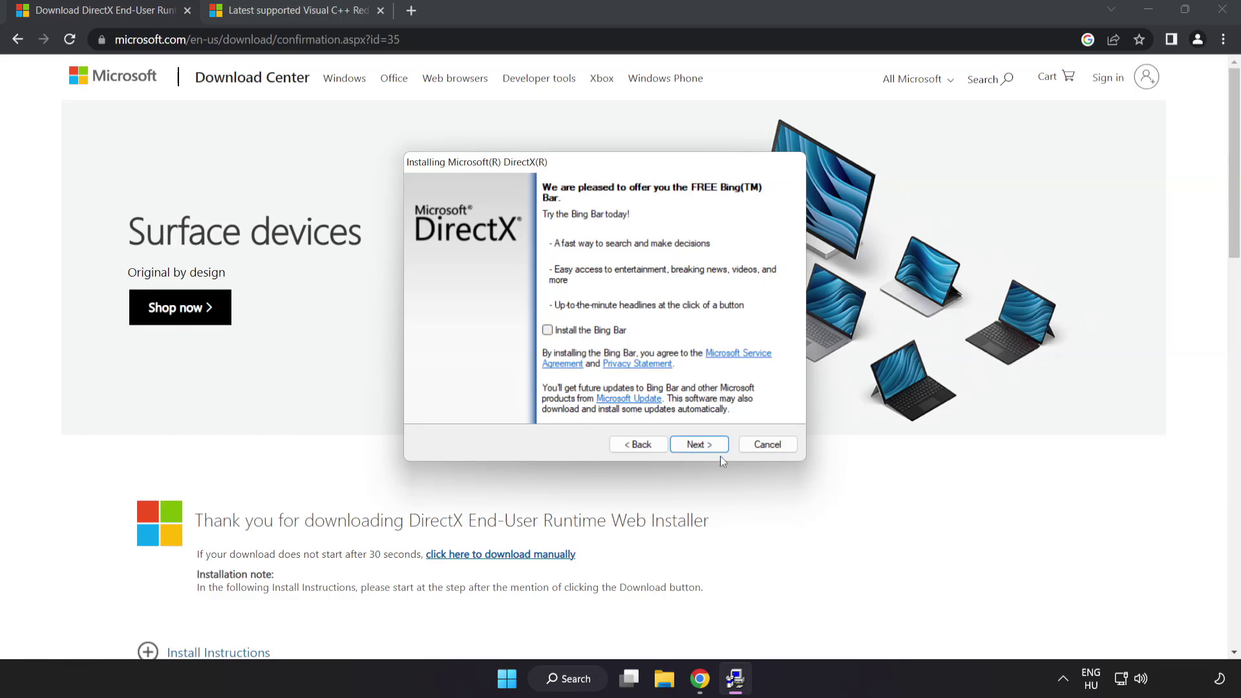
pyautogui.click(703, 445)
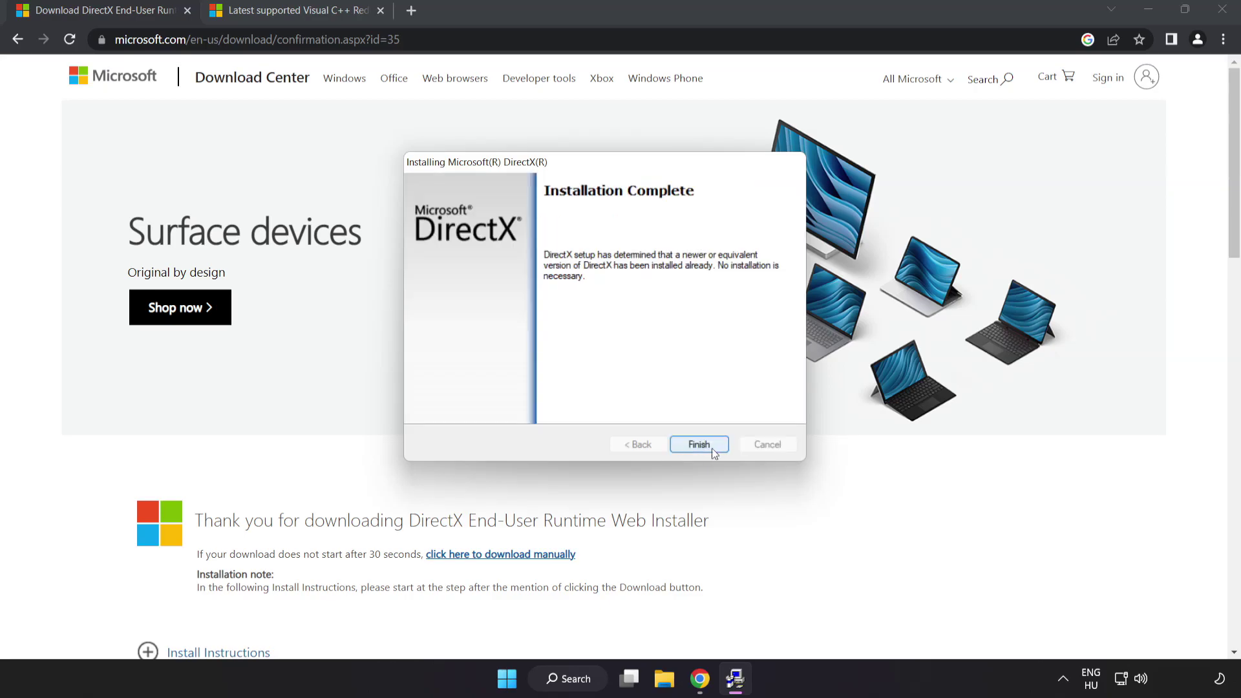
pyautogui.click(699, 445)
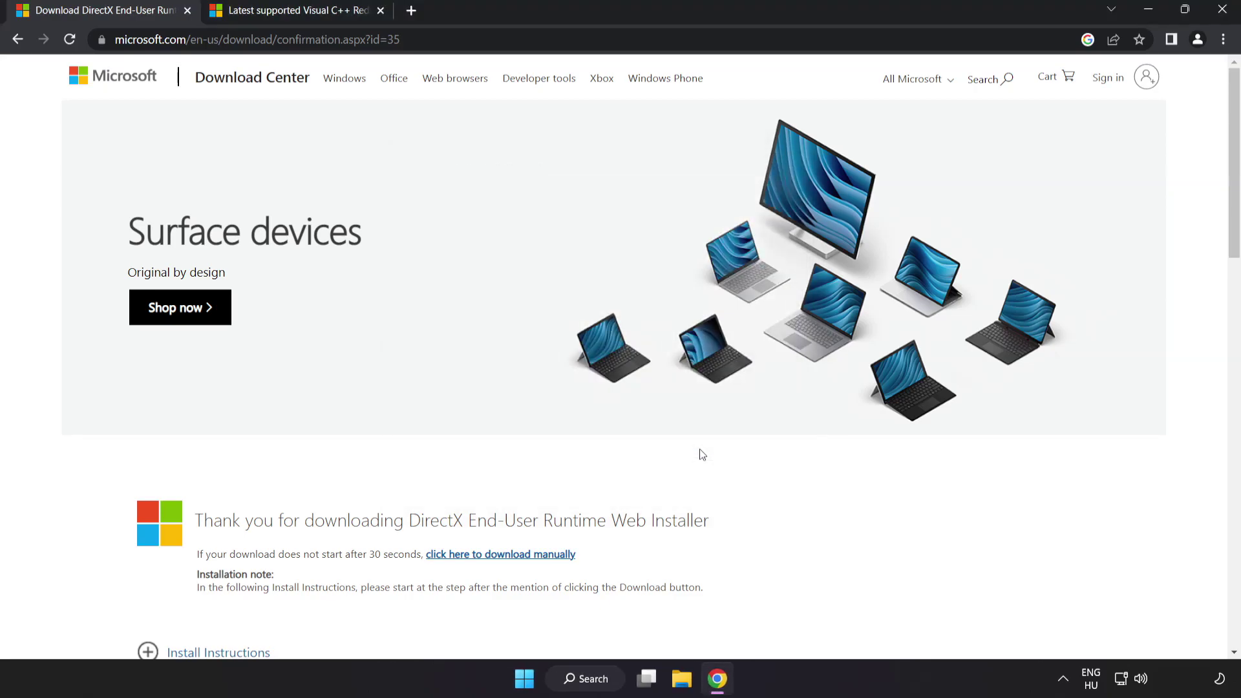
# Close the DirectX page and download the ARM64, X86 and X64 Visual C++ Redistributable packages for Visual Studio 2015, 2017, 2019 and 2022
pyautogui.click(187, 11)
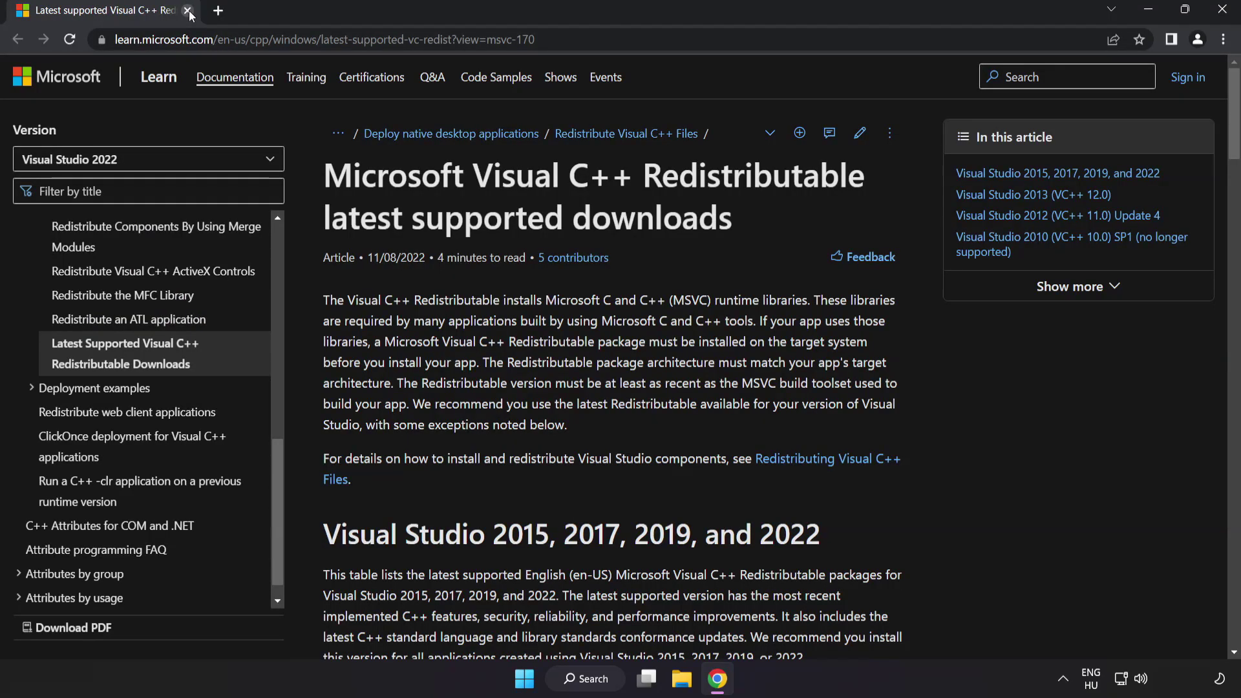
pyautogui.click(593, 36)
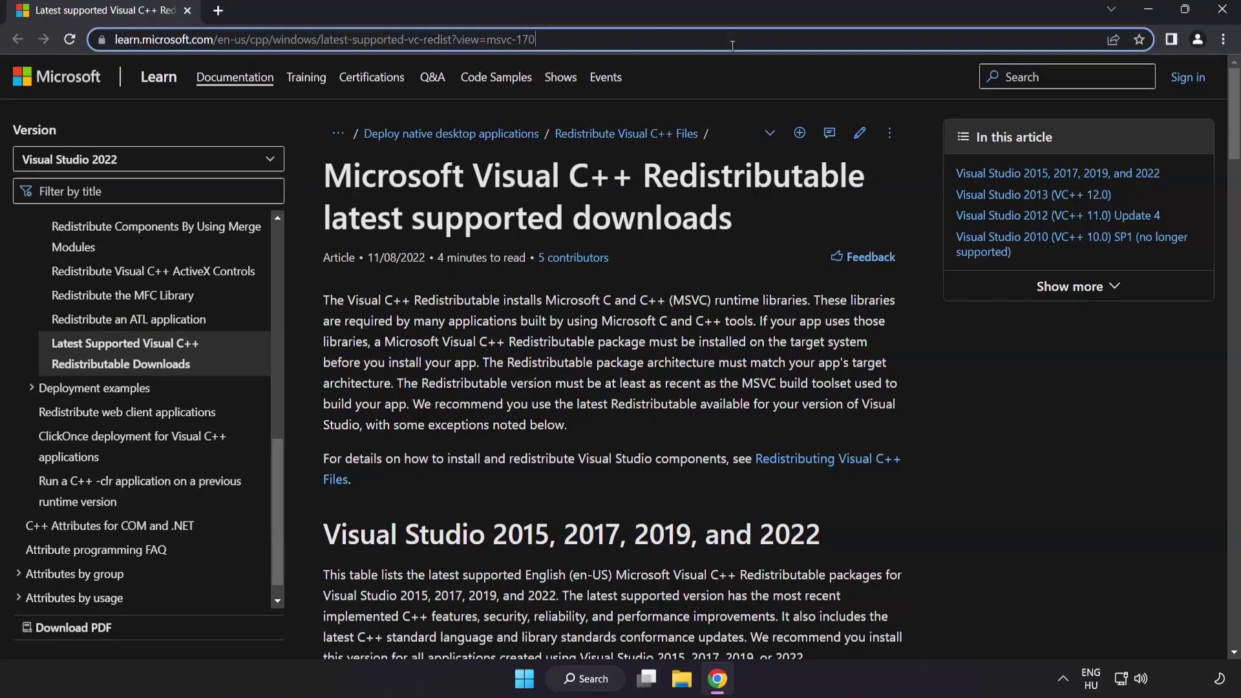
pyautogui.click(674, 193)
pyautogui.moveTo(1234, 122); pyautogui.dragTo(1225, 193)
pyautogui.scroll(1, 1216, 193)
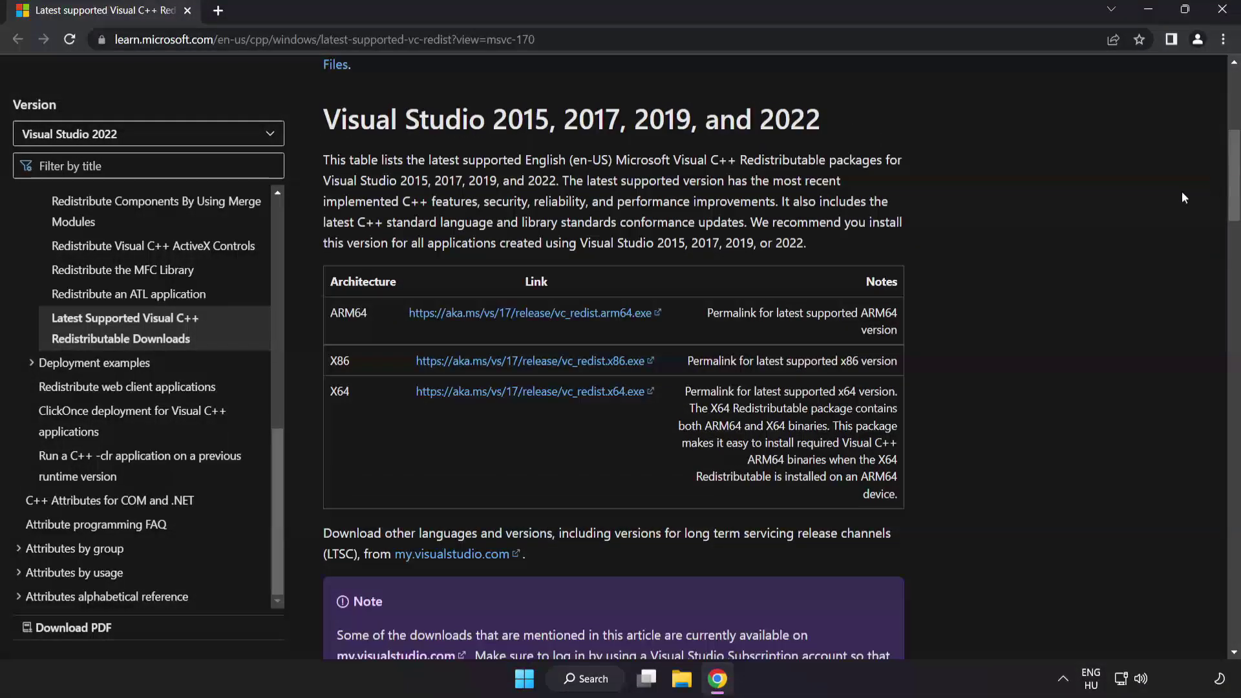
pyautogui.click(515, 317)
pyautogui.click(527, 362)
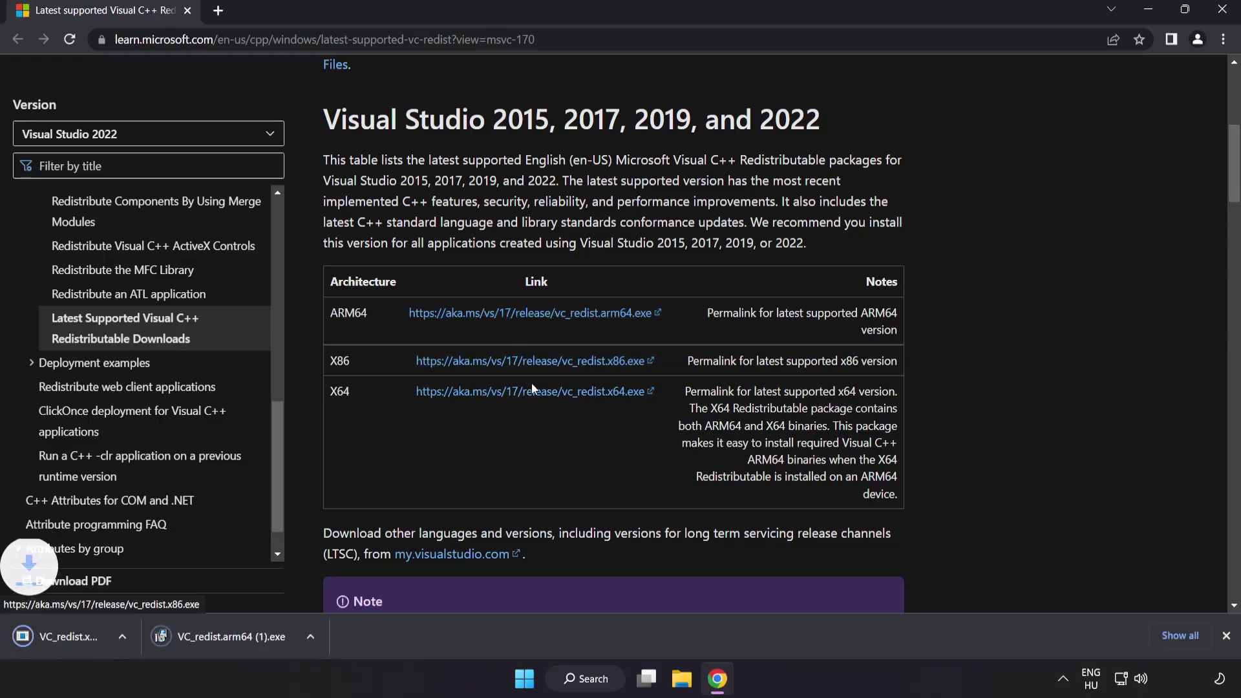
pyautogui.click(534, 393)
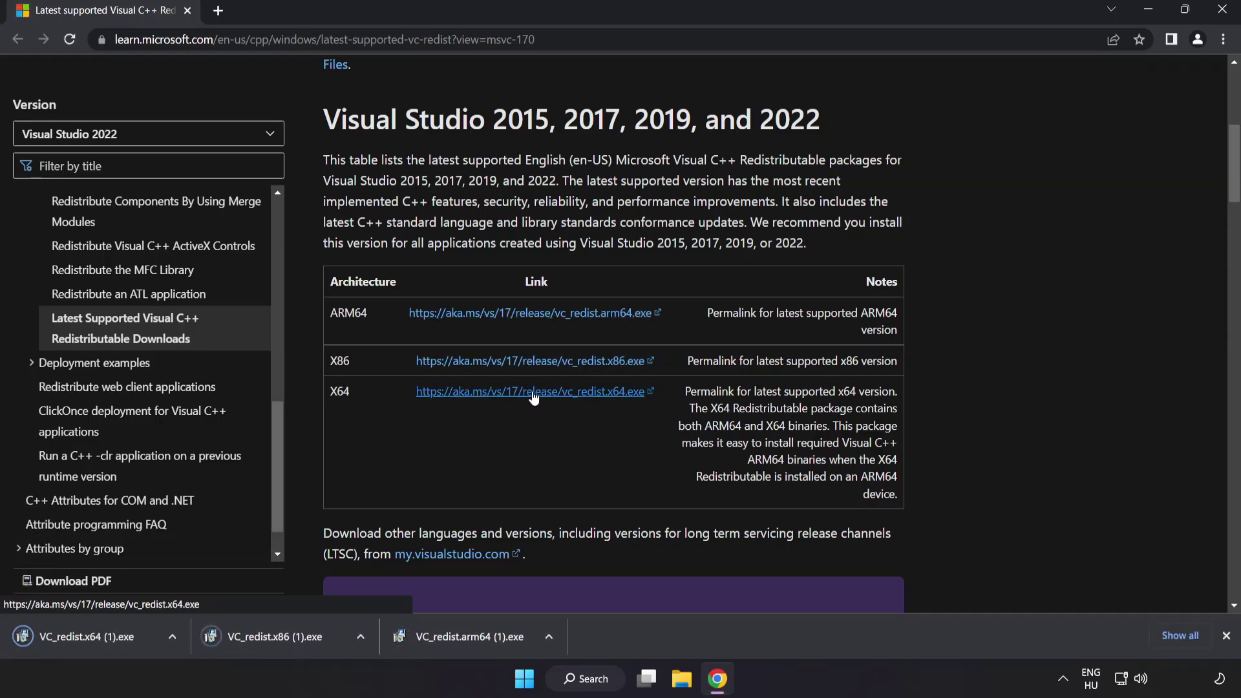
# Try to install the downloaded ARM64 Visual C++ 2022 Redistributable, agreeing to the license terms, and close its setup
pyautogui.click(466, 638)
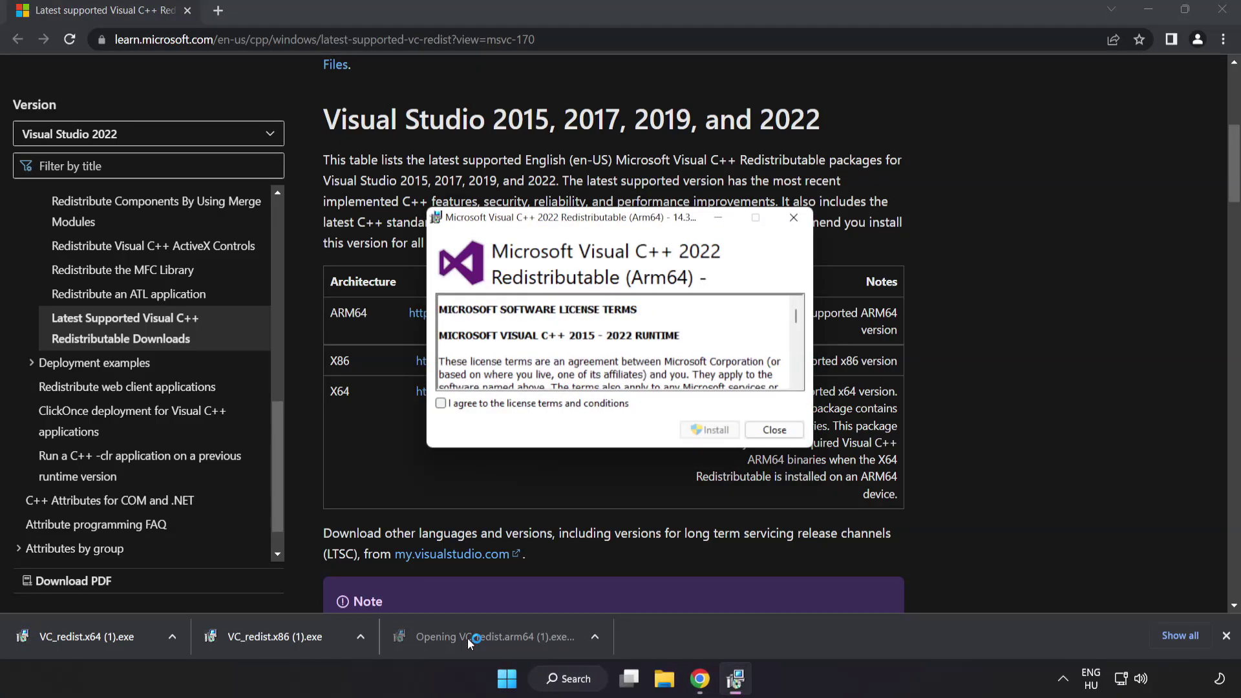
pyautogui.moveTo(796, 316); pyautogui.dragTo(797, 374)
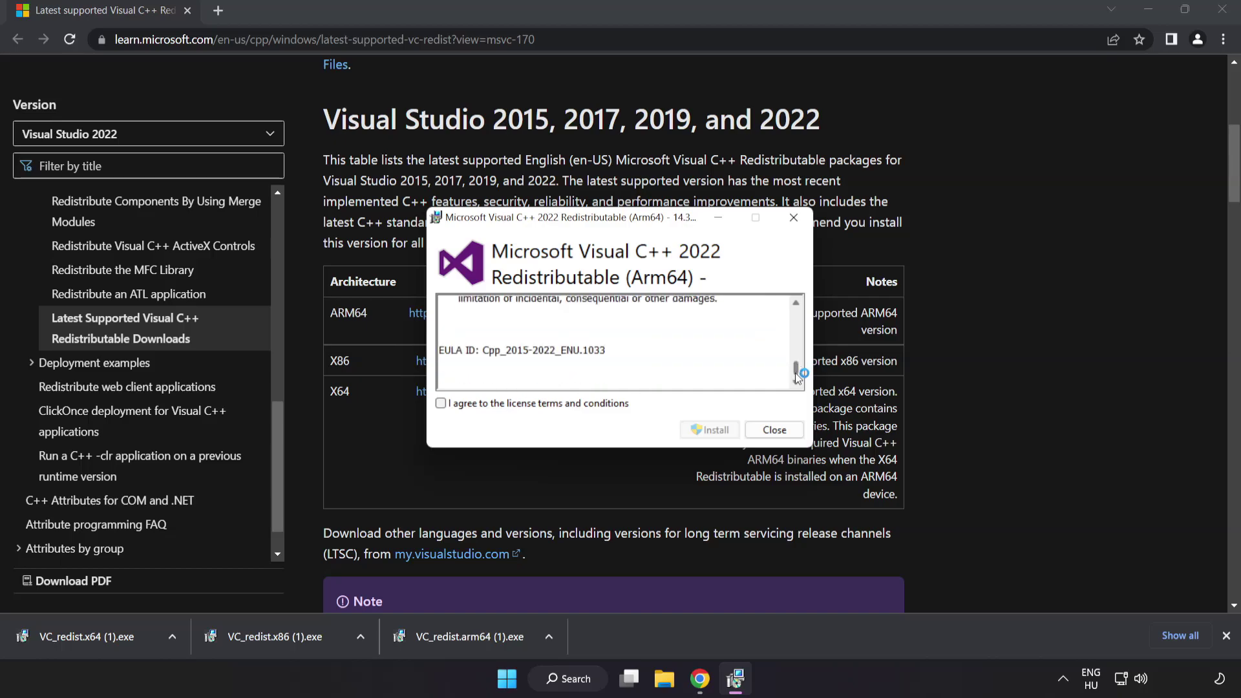
pyautogui.click(442, 404)
pyautogui.click(709, 432)
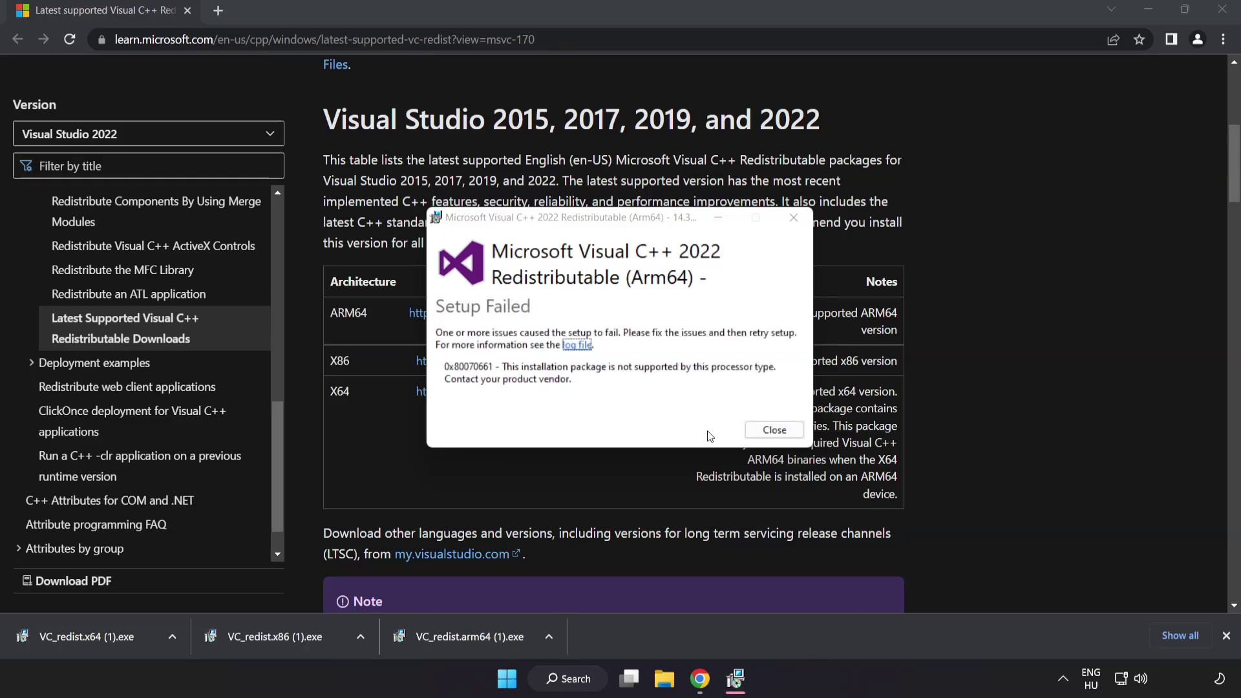
pyautogui.click(774, 430)
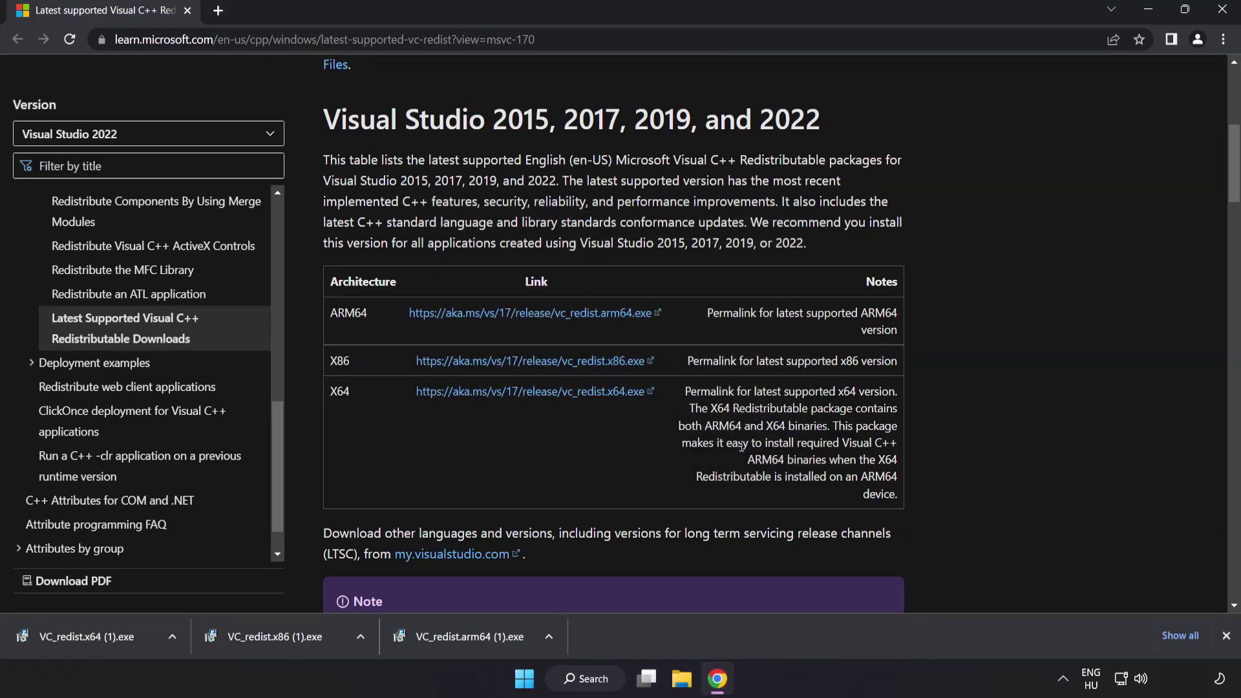
# Launch the downloaded x86 Visual C++ Redistributable installer
pyautogui.click(280, 638)
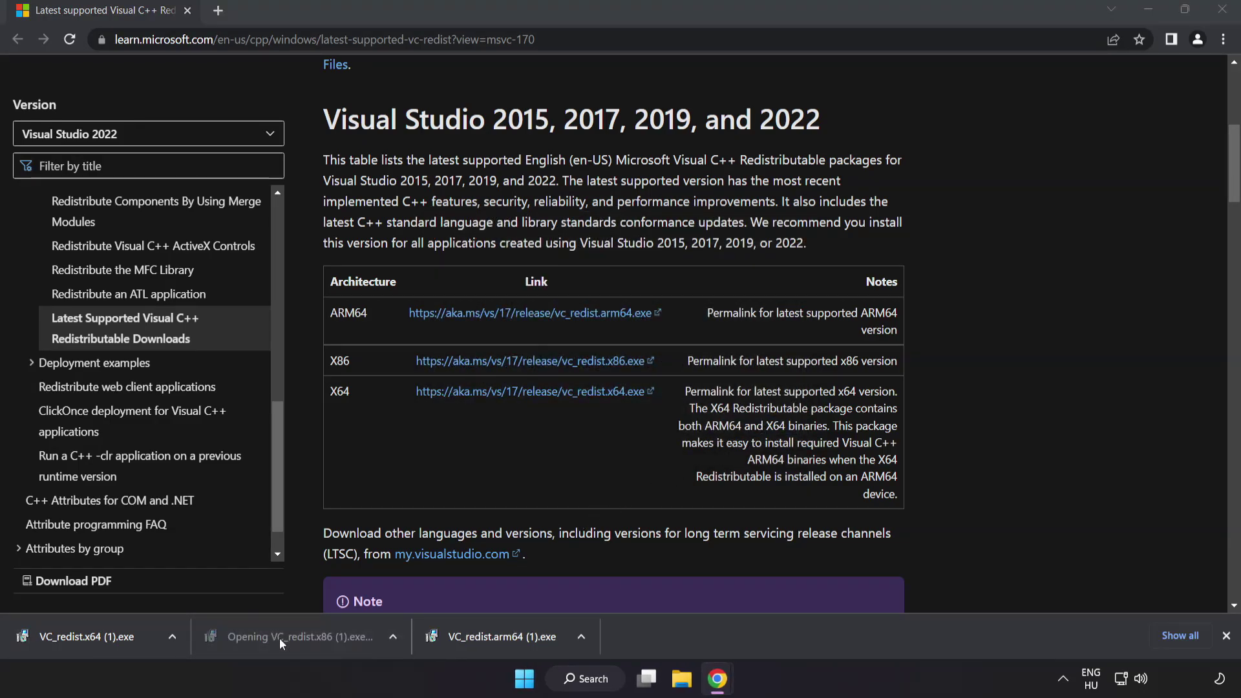